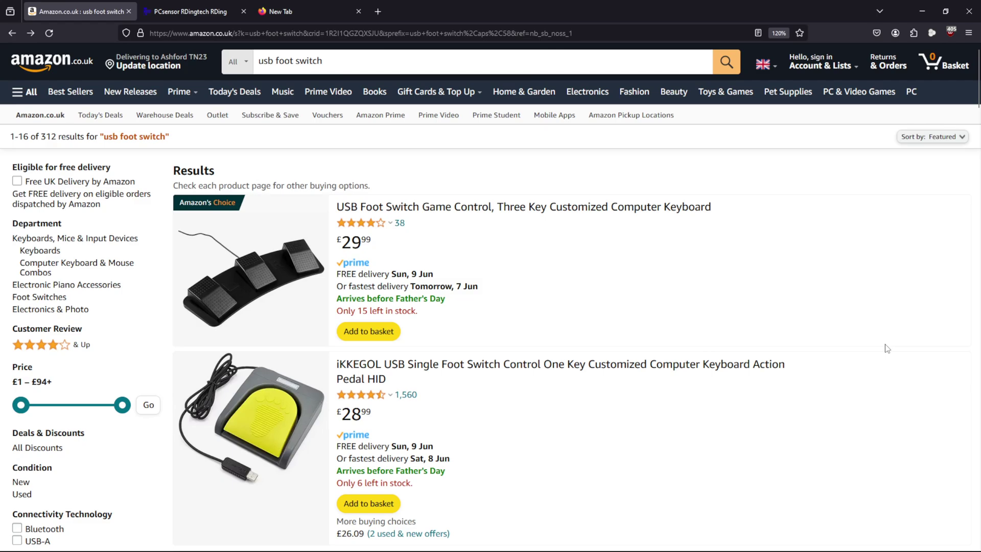
pyautogui.scroll(-1, 887, 347)
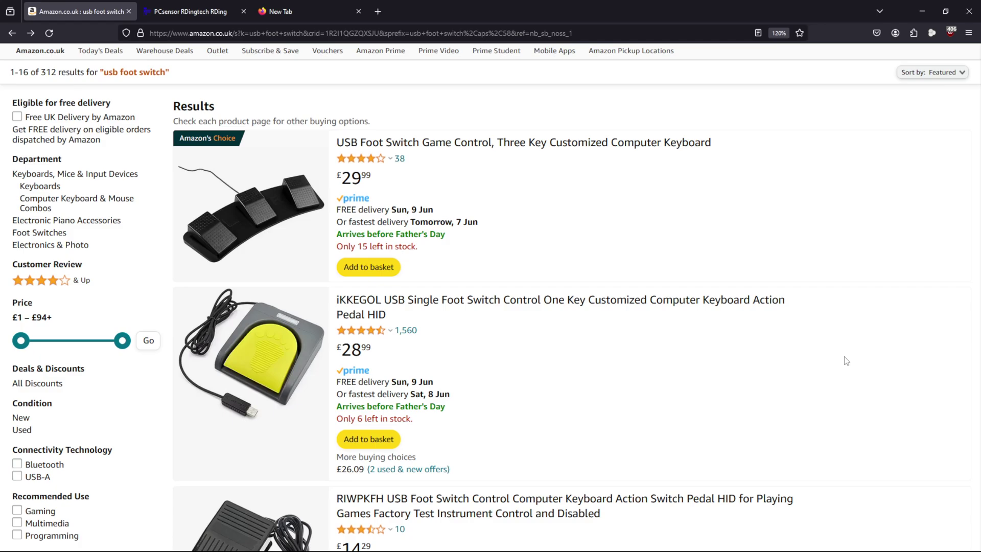
pyautogui.scroll(-8, 851, 337)
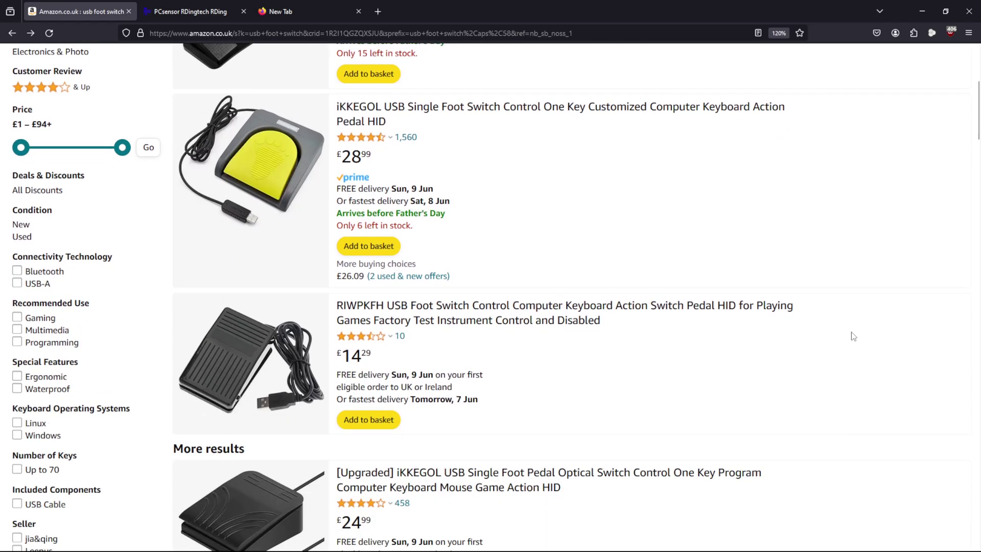
pyautogui.scroll(-17, 853, 336)
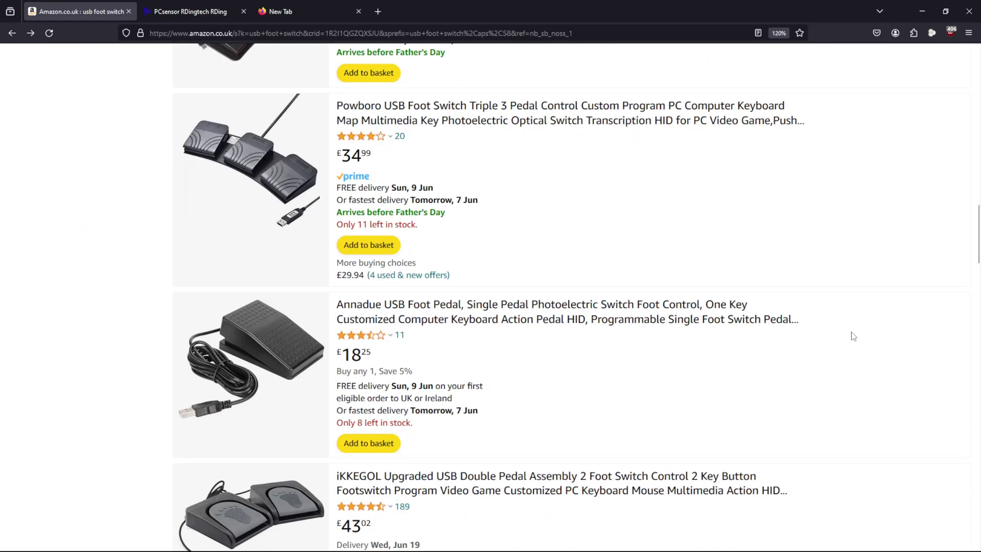
pyautogui.scroll(-6, 853, 336)
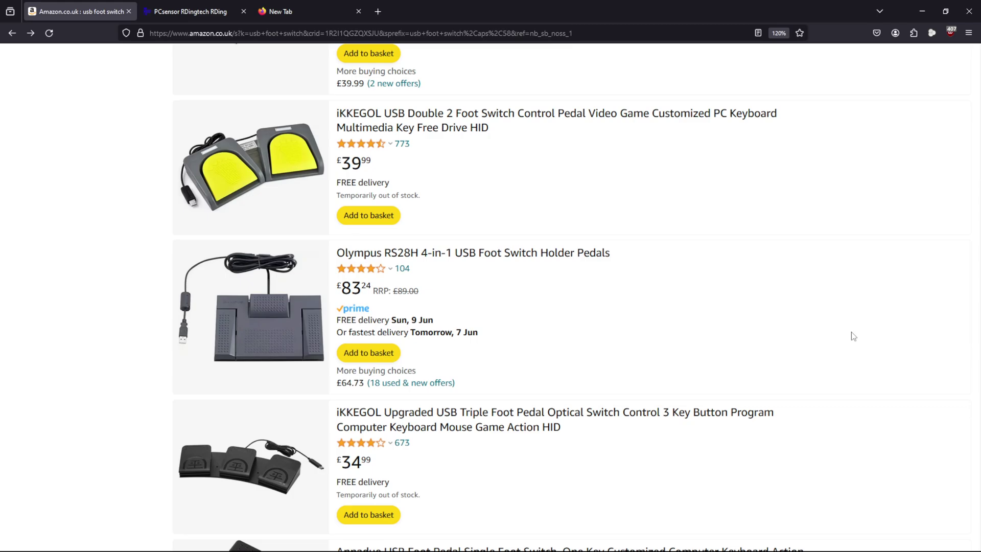
pyautogui.scroll(-2, 853, 336)
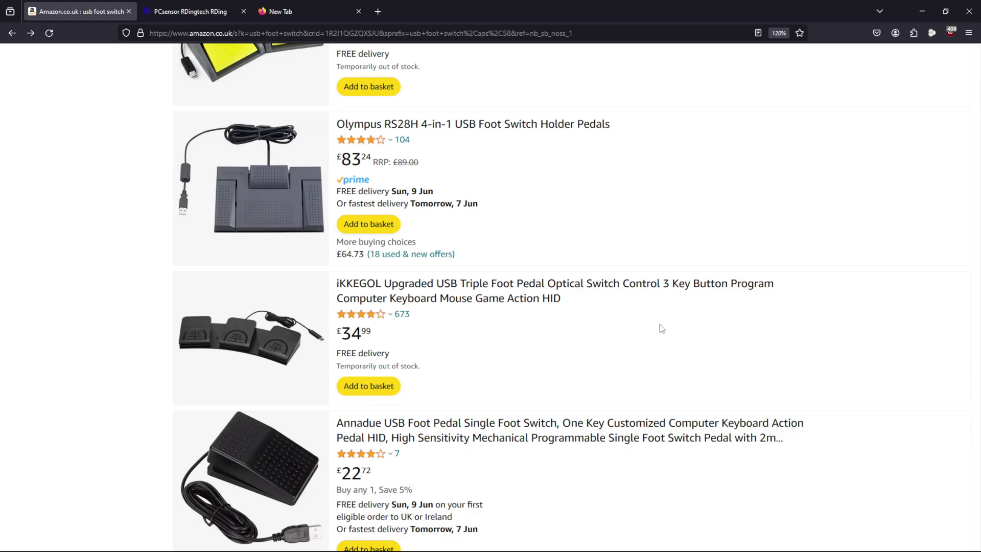
pyautogui.scroll(3, 660, 324)
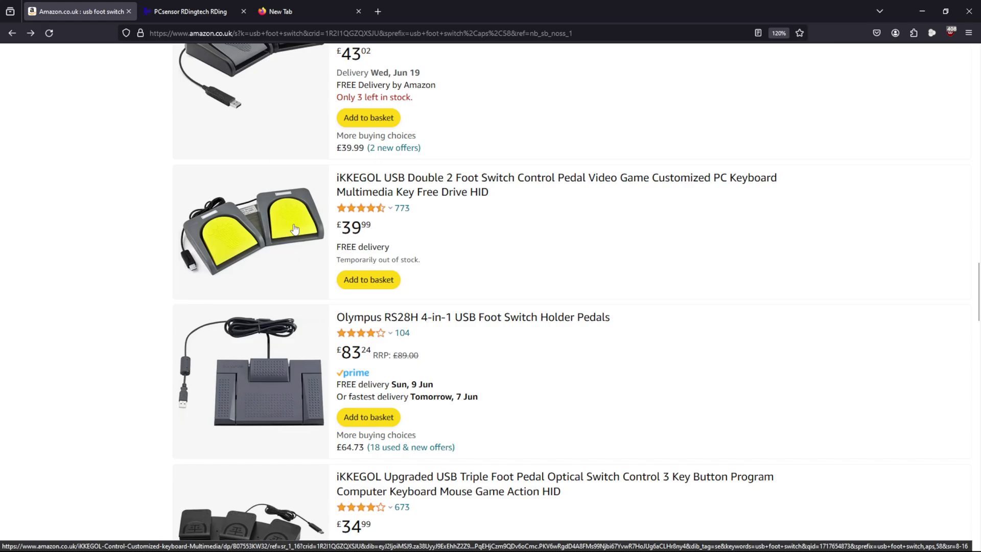
pyautogui.scroll(1, 69, 298)
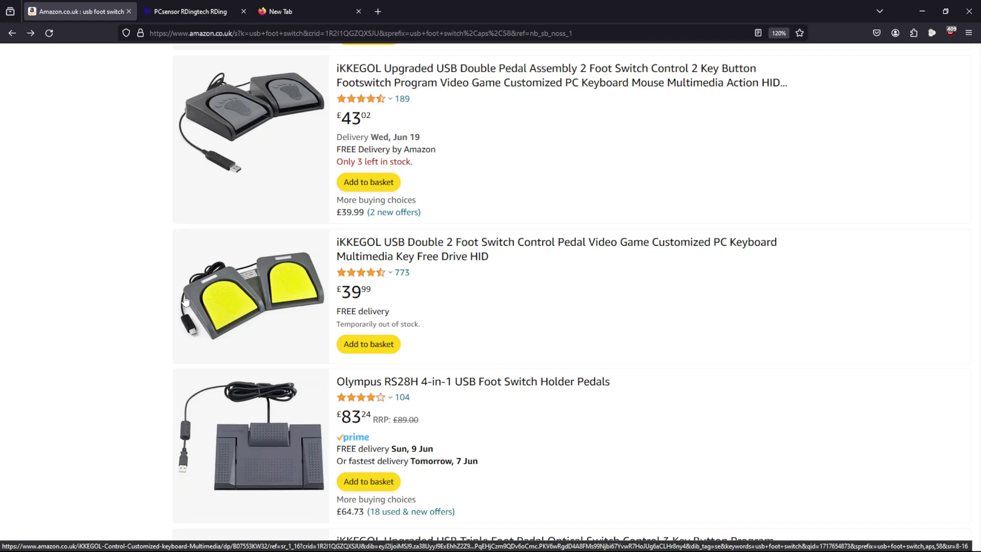
pyautogui.scroll(1, 179, 296)
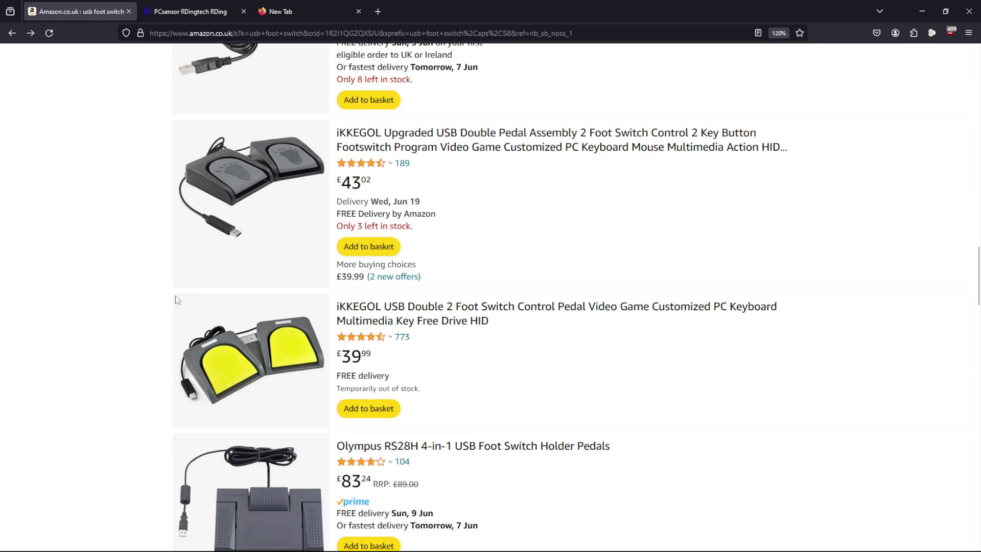
pyautogui.scroll(13, 162, 313)
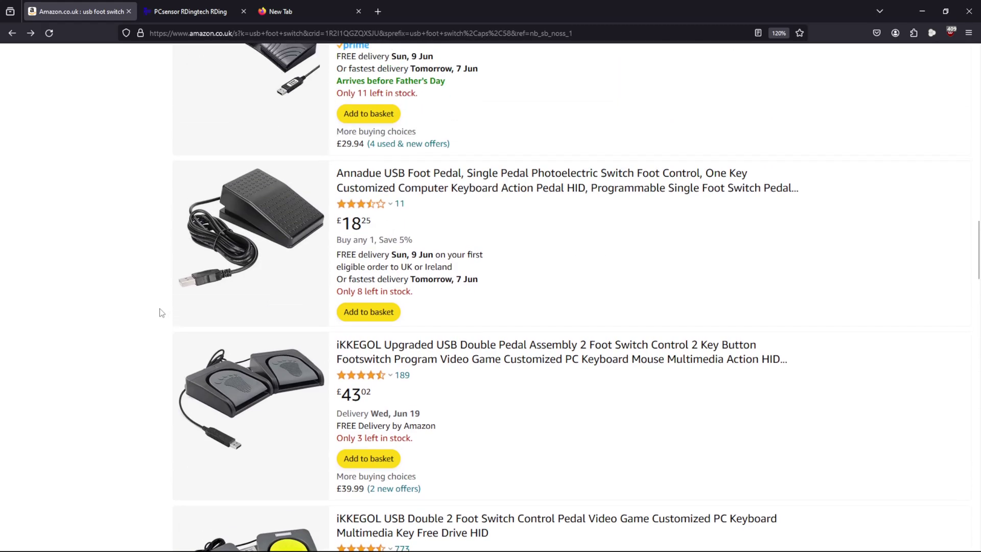
pyautogui.scroll(9, 161, 312)
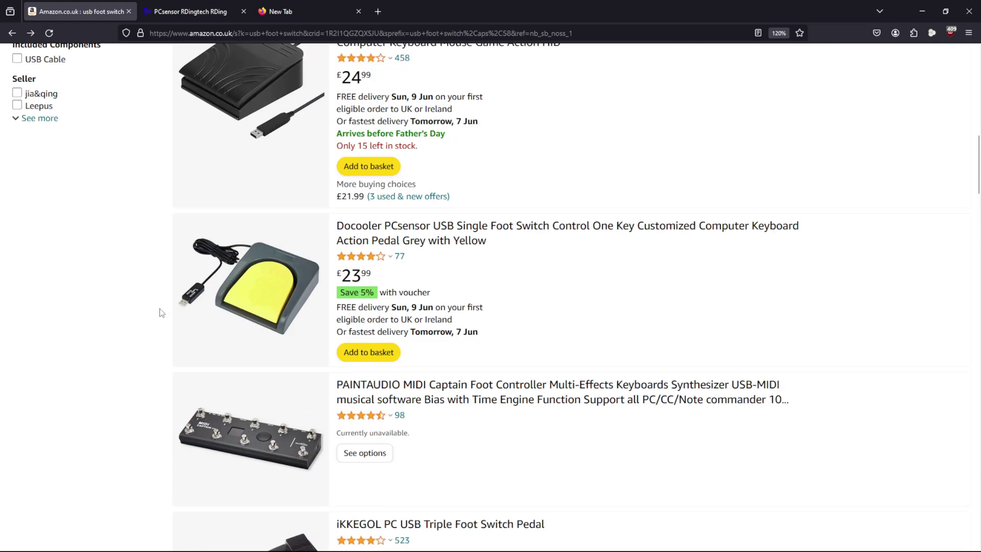
pyautogui.scroll(5, 162, 313)
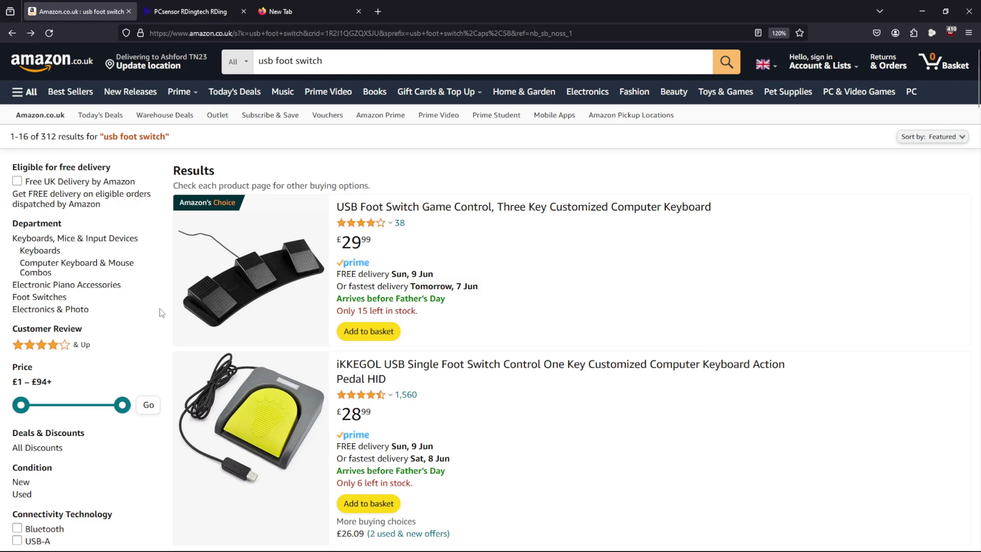
# Step: Review the FootSwitch download card on the PCsensor site, then switch to the FootSwitch 7.4.4 app
pyautogui.click(195, 11)
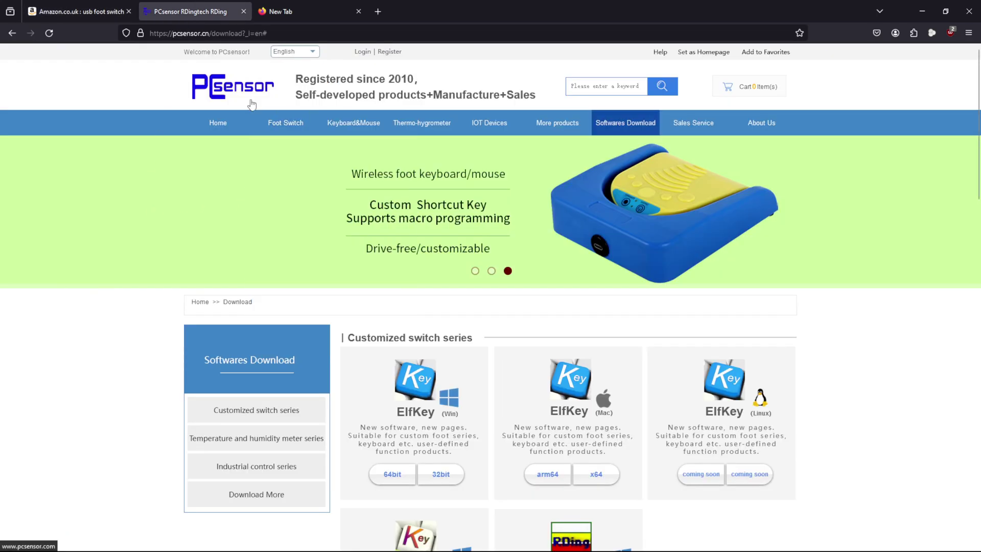
pyautogui.scroll(-5, 197, 221)
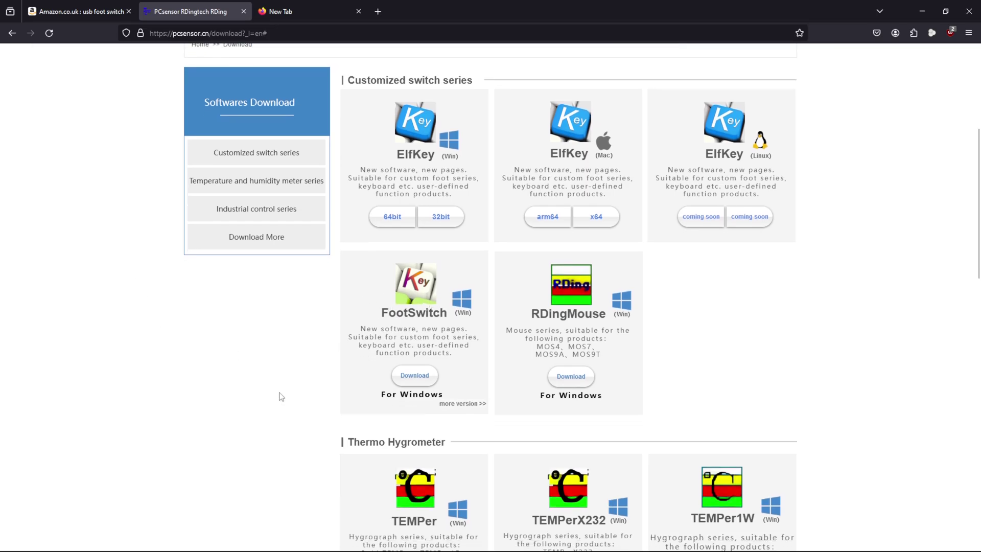
pyautogui.hotkey('alt', 'Tab')
pyautogui.hotkey('alt', 'Tab')
pyautogui.hotkey('alt', 'Tab')
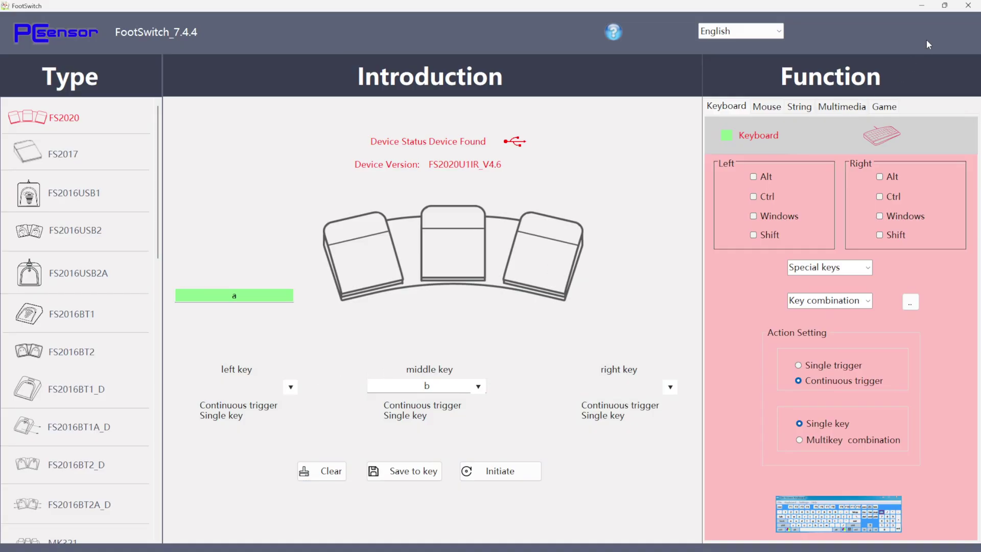
# Step: Restore and re-maximize the FootSwitch window, then switch to the blank Notepad++ 'new 1' document
pyautogui.click(944, 5)
pyautogui.click(940, 33)
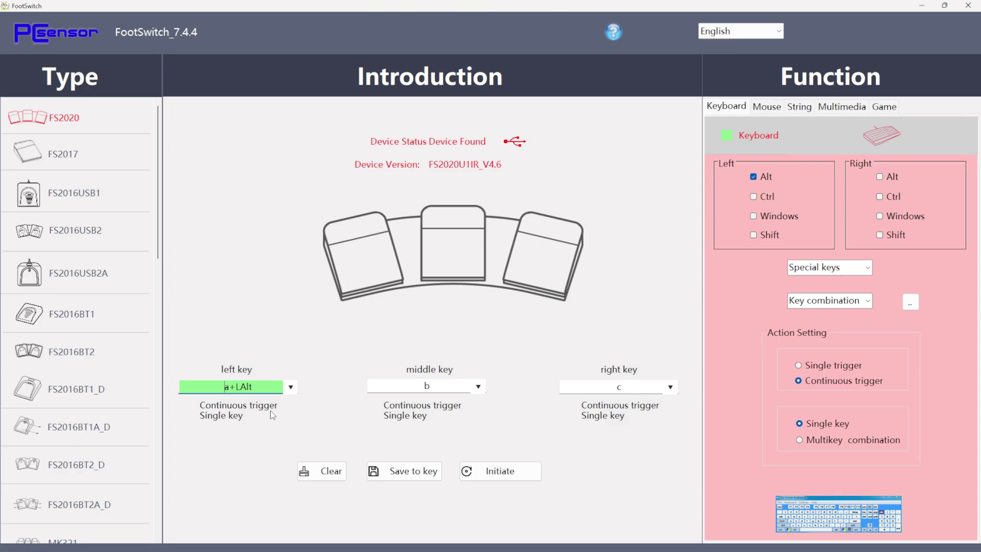
pyautogui.hotkey('alt', 'Tab')
pyautogui.hotkey('alt', 'Tab')
pyautogui.hotkey('alt', 'Tab')
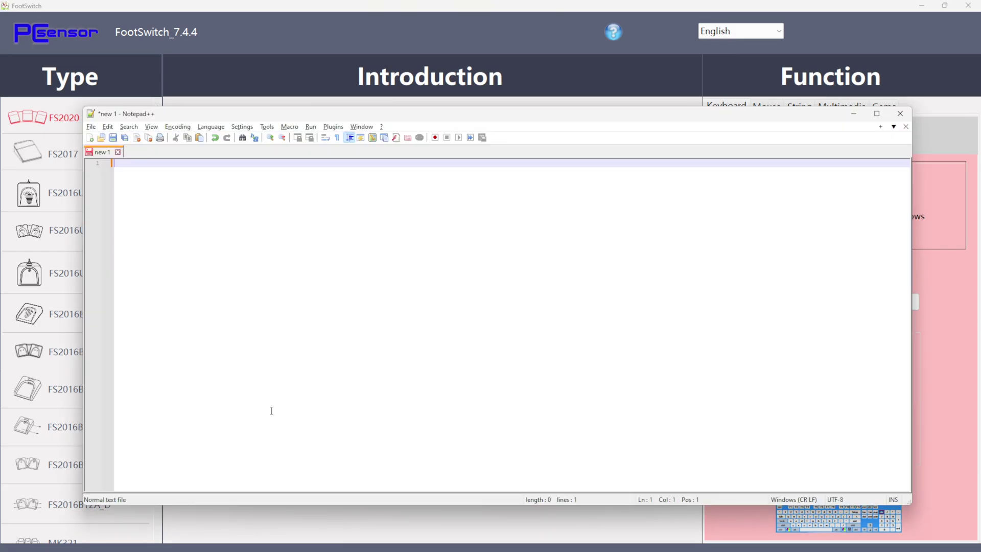
# Step: Hold the pedal to type a line of repeated 'a' in Notepad++, delete it, and minimize Notepad++
pyautogui.write('aaaaaaaaaaaaaaaaaaaaaaaaaaaaaaaaaaaaaaaaaaaaaaaaaaaaaaaa')
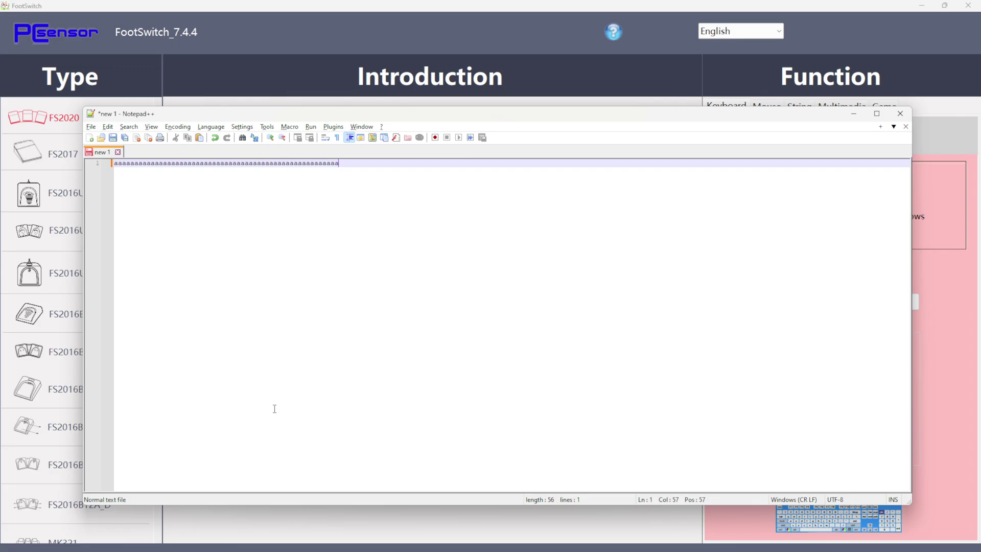
pyautogui.write('aaaaaaaaaaaaaaaaaaaaaaaaaaaaaaaaaaaaaaaaaaaaaaaa')
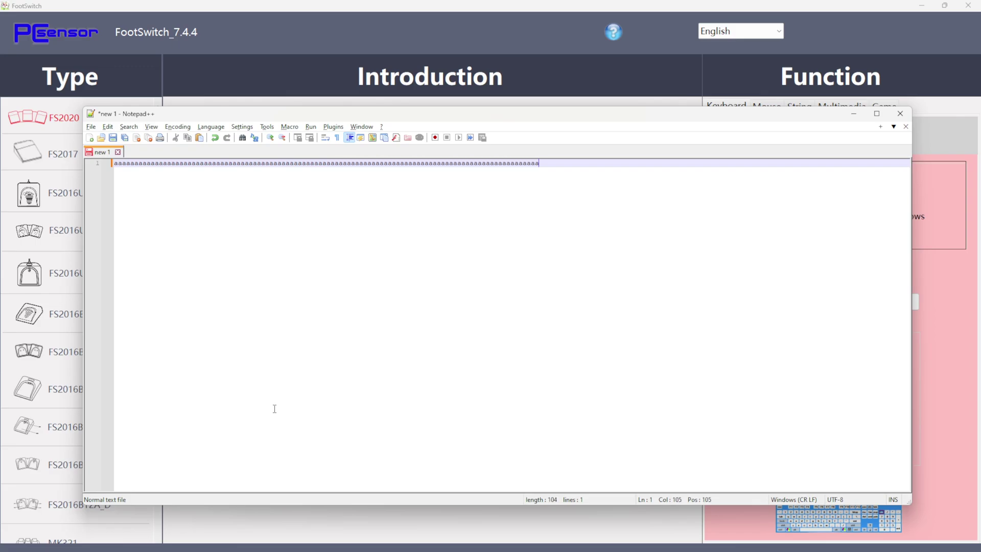
pyautogui.hotkey('ctrl', 'a')
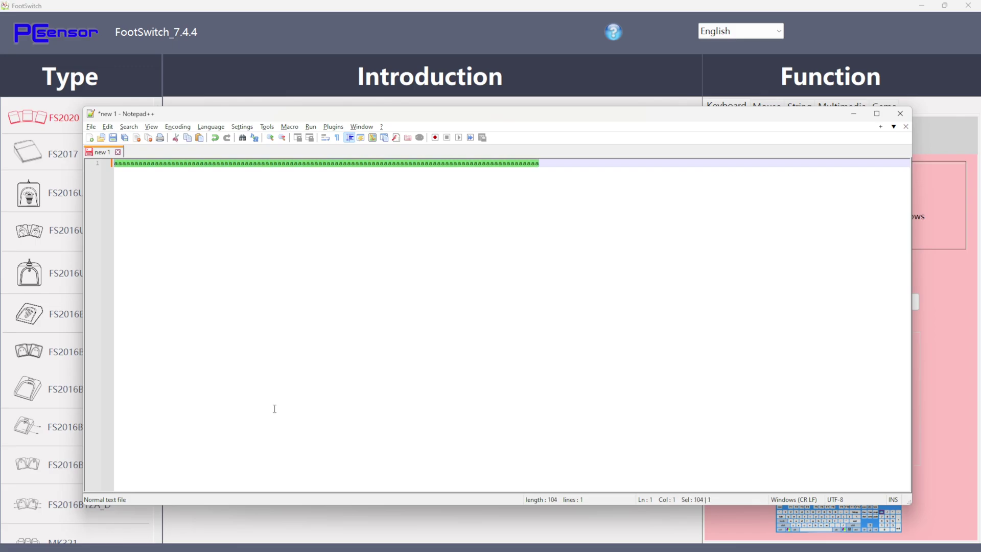
pyautogui.press('Delete')
pyautogui.click(355, 31)
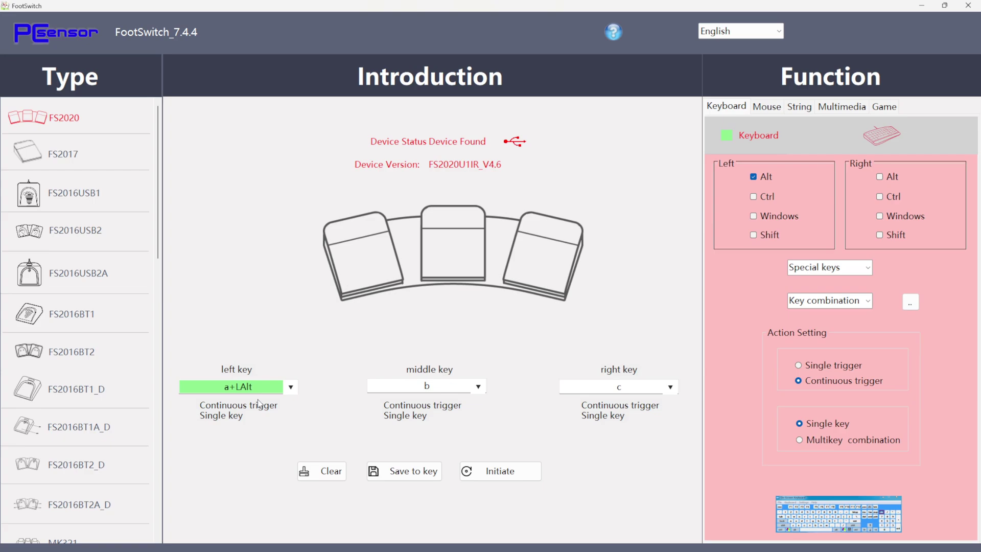
# Step: Clear the left, middle and right pedal key assignments and save the empty mappings to the pedal
pyautogui.click(322, 471)
pyautogui.click(430, 388)
pyautogui.click(322, 471)
pyautogui.click(593, 386)
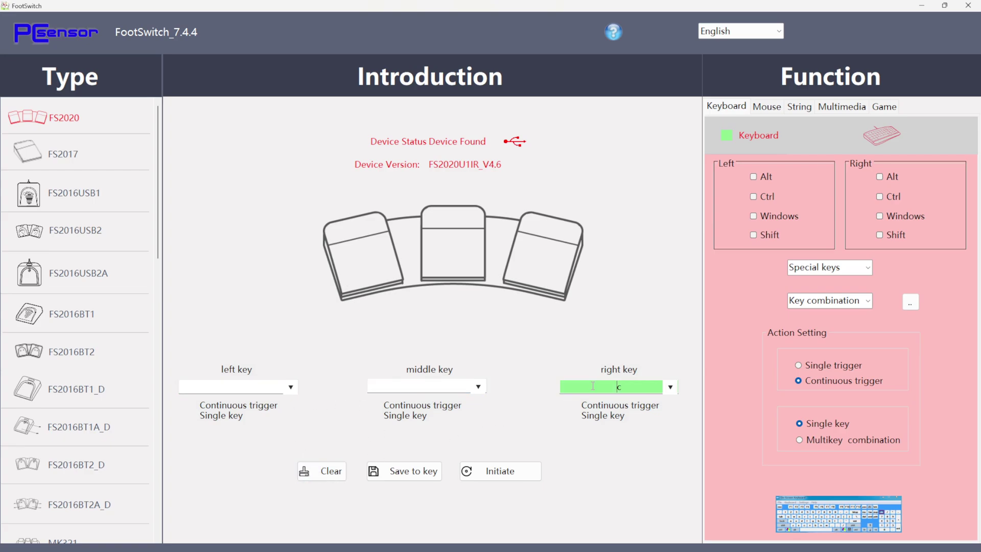
pyautogui.click(323, 471)
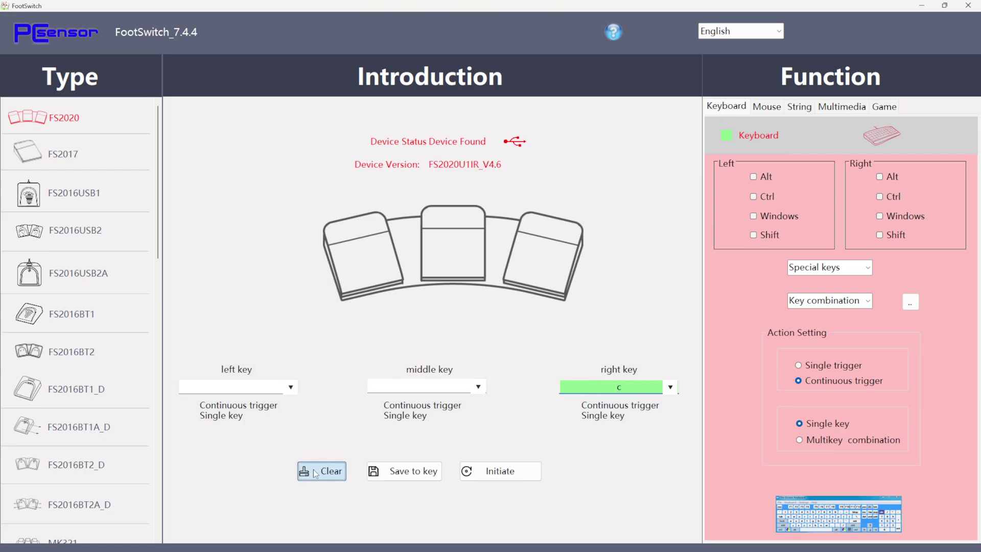
pyautogui.click(432, 471)
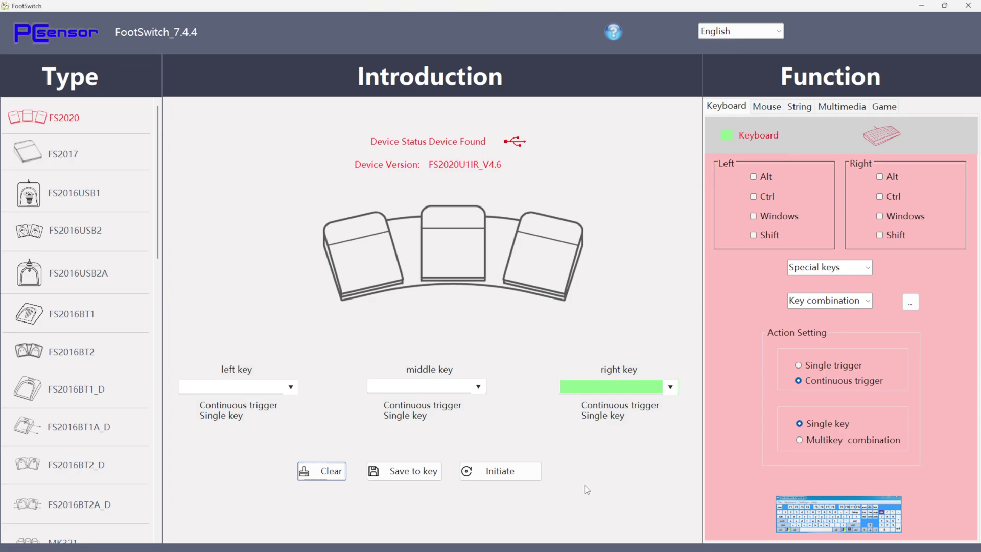
# Step: Initiate the pedal back to default keys a, b and c, then restore and re-maximize the window
pyautogui.click(529, 476)
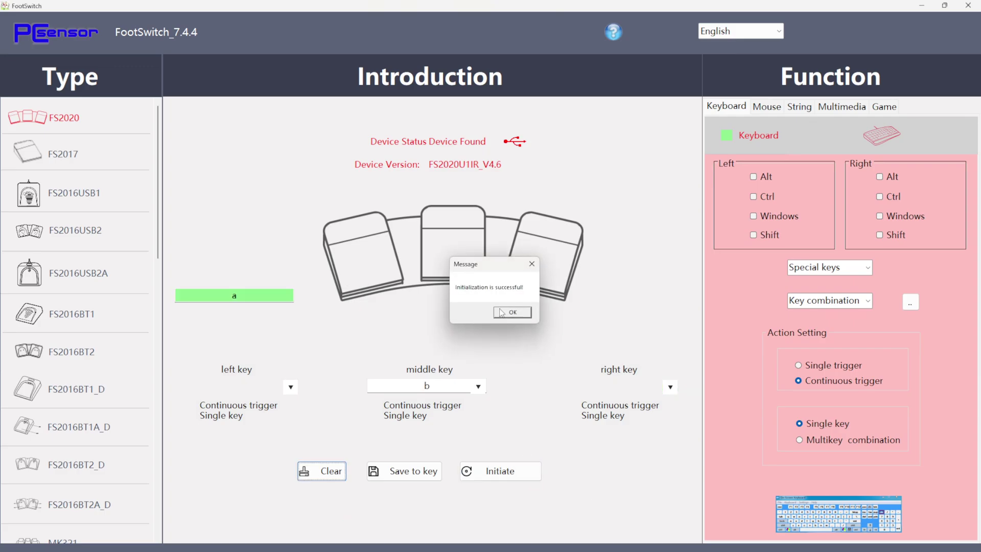
pyautogui.click(512, 312)
pyautogui.click(944, 6)
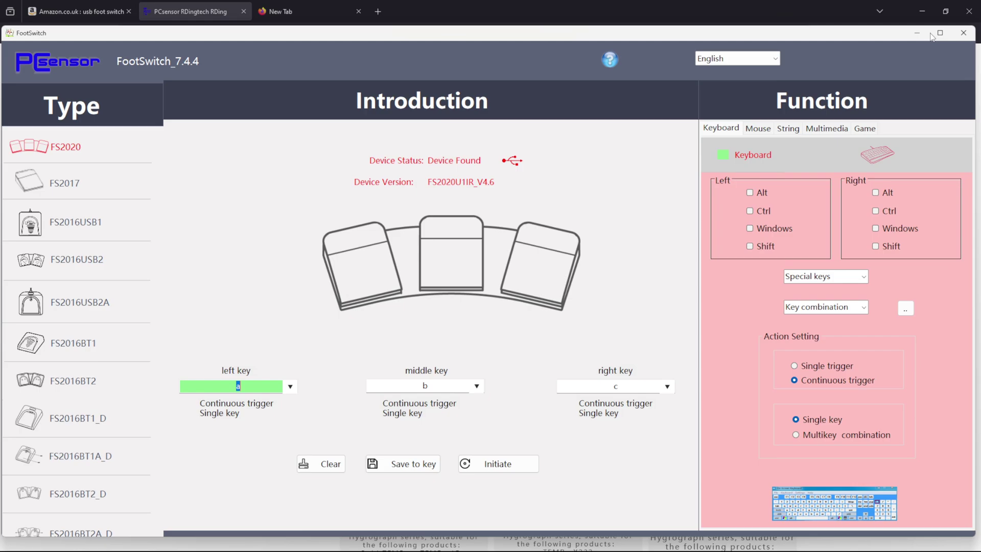
pyautogui.click(940, 33)
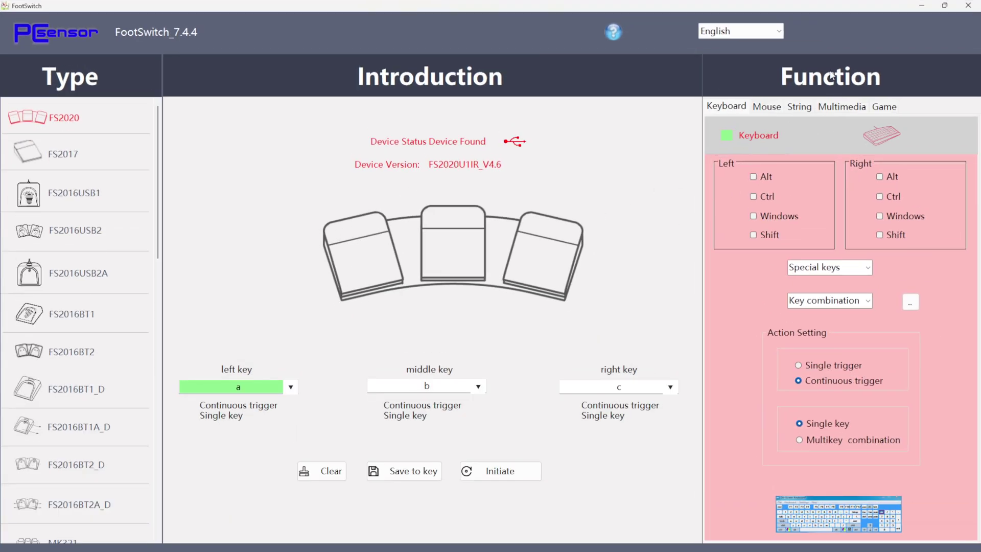
# Step: Set the left pedal to String mode with 'Kind regards,', a line break, and a name
pyautogui.click(731, 108)
pyautogui.click(768, 108)
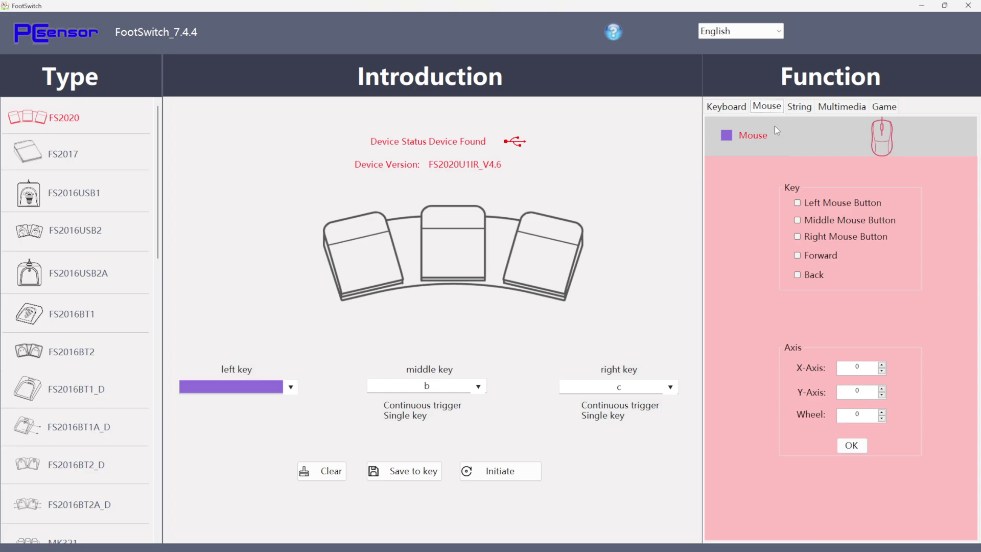
pyautogui.click(804, 107)
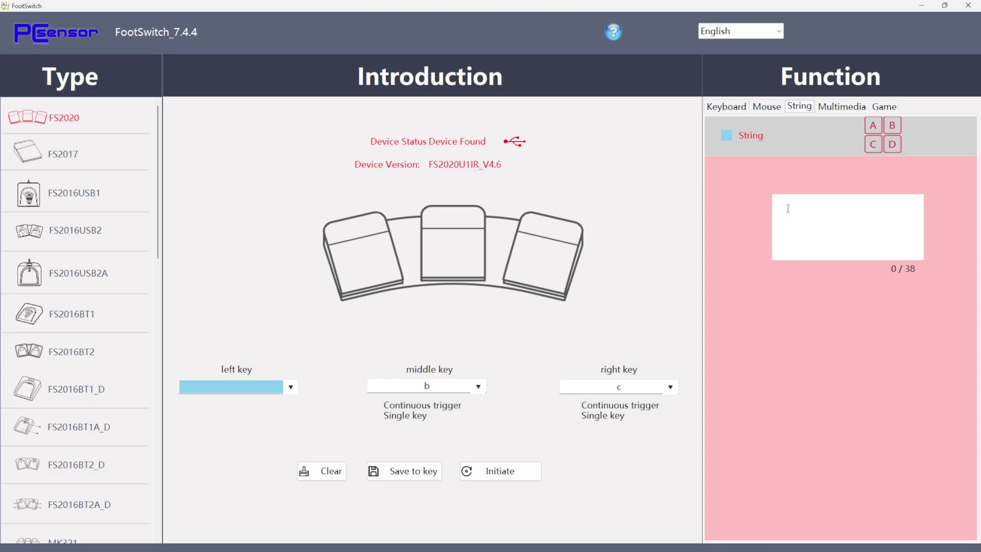
pyautogui.click(802, 217)
pyautogui.write('Kind regards,')
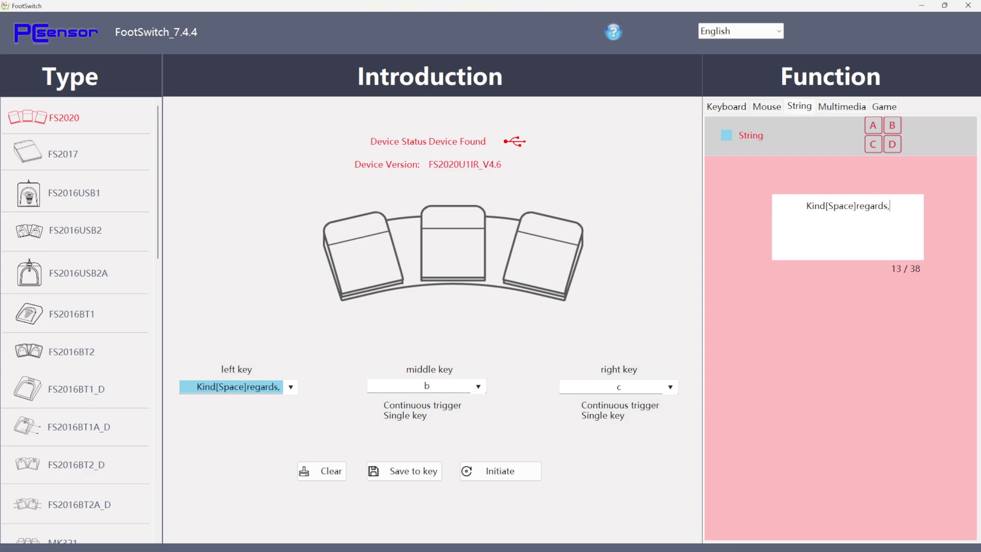
pyautogui.press('Return')
pyautogui.write('Hono')
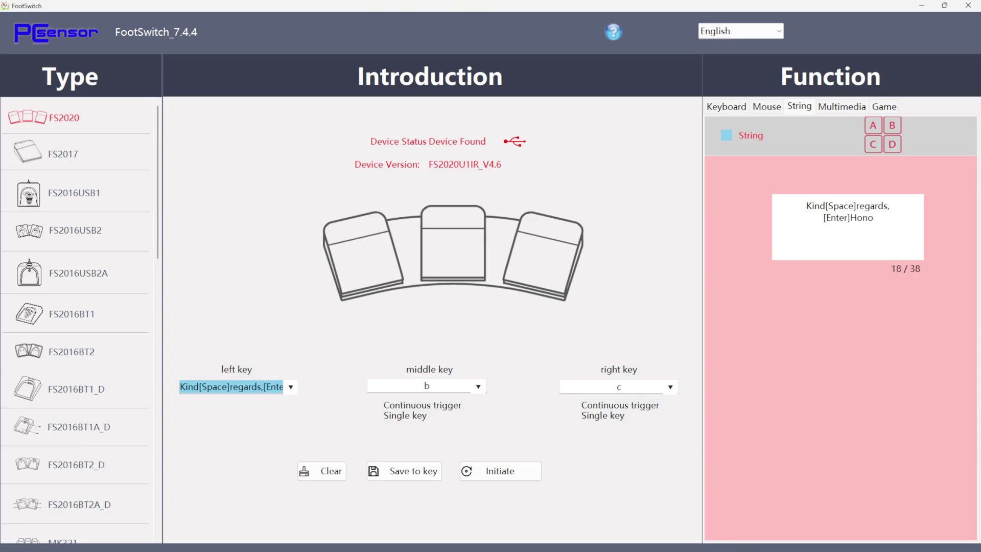
# Step: Save the string mapping to the left pedal and bring up a blank Notepad++ document
pyautogui.click(420, 469)
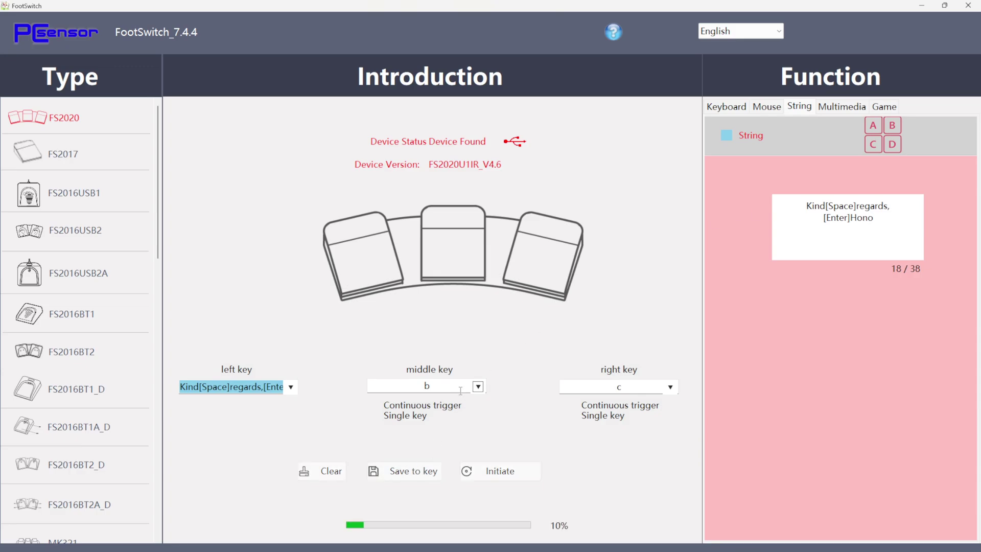
pyautogui.press('Return')
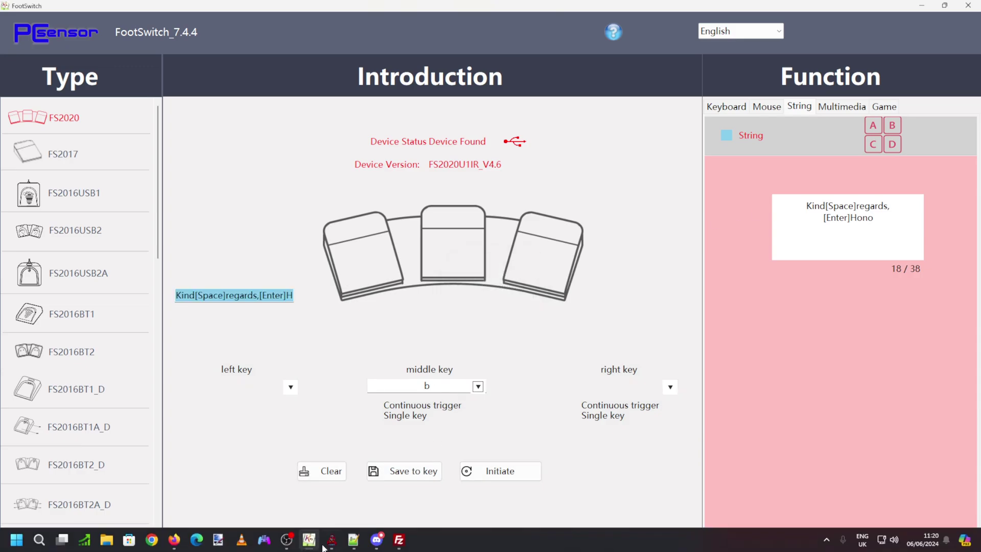
pyautogui.click(354, 541)
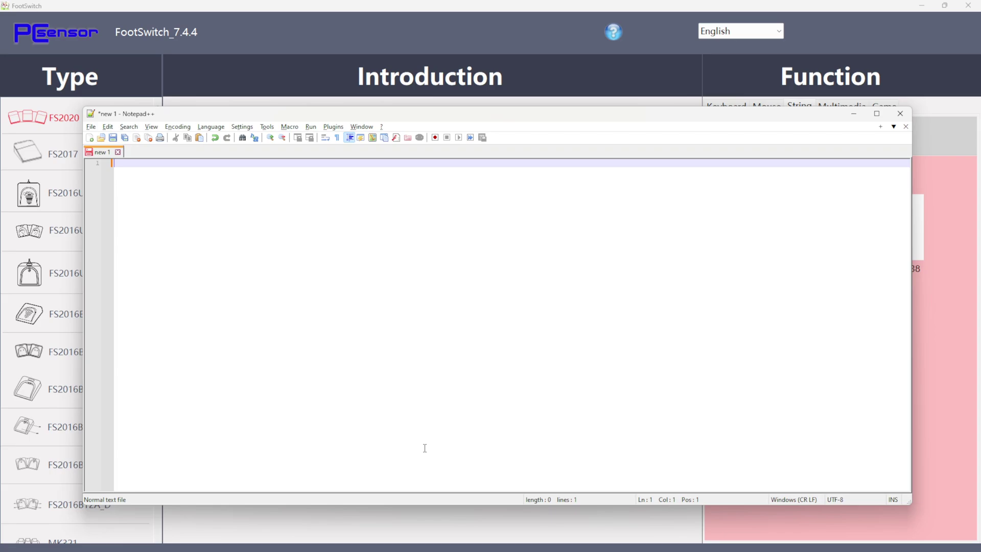
# Step: Verify the left pedal types 'Kind regards,' with a name on the next line, delete it, and return to FootSwitch
pyautogui.write('Kind regards,')
pyautogui.press('Return')
pyautogui.write('Hono')
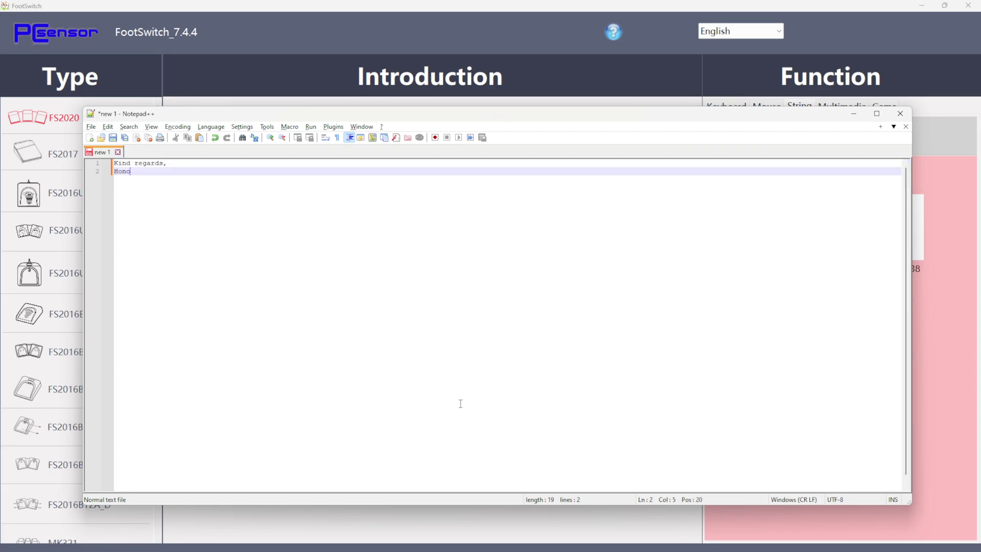
pyautogui.hotkey('ctrl', 'a')
pyautogui.press('Delete')
pyautogui.click(596, 51)
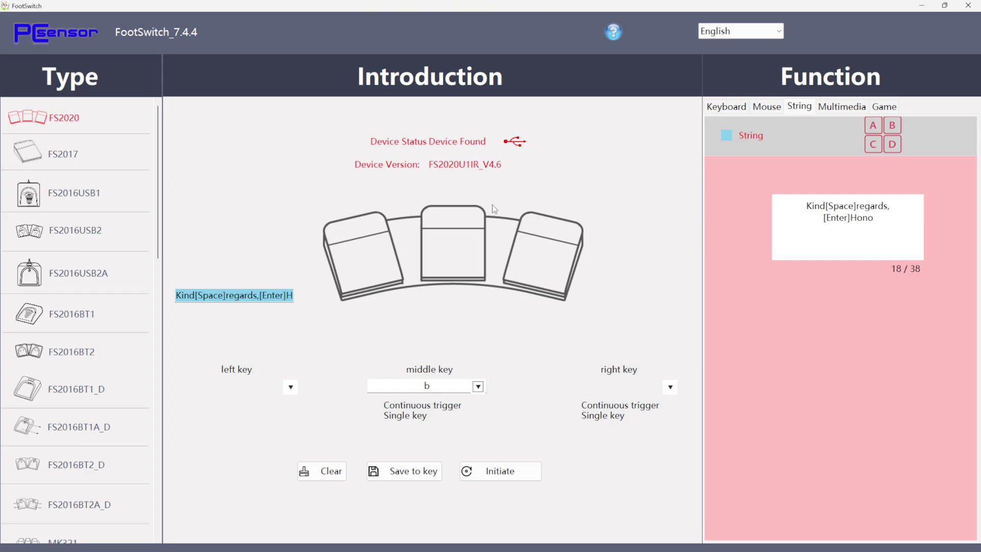
# Step: Preview the Multimedia and Game functions, then set the left pedal to Keyboard mode
pyautogui.click(839, 113)
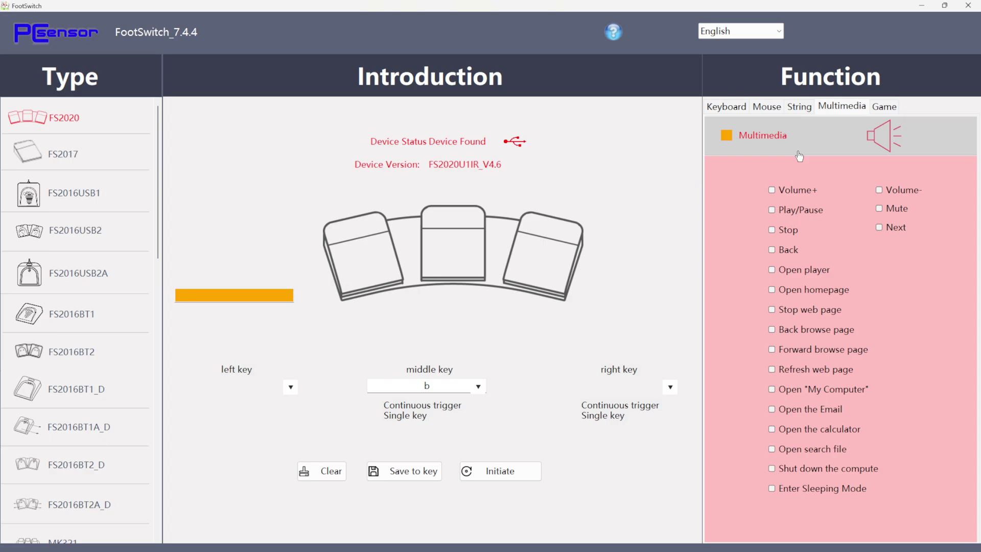
pyautogui.click(886, 107)
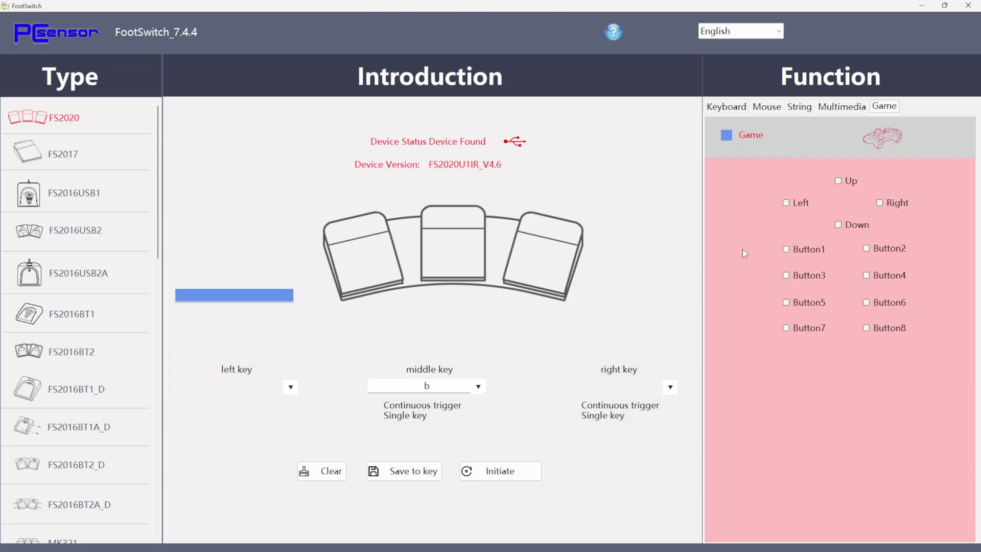
pyautogui.click(730, 107)
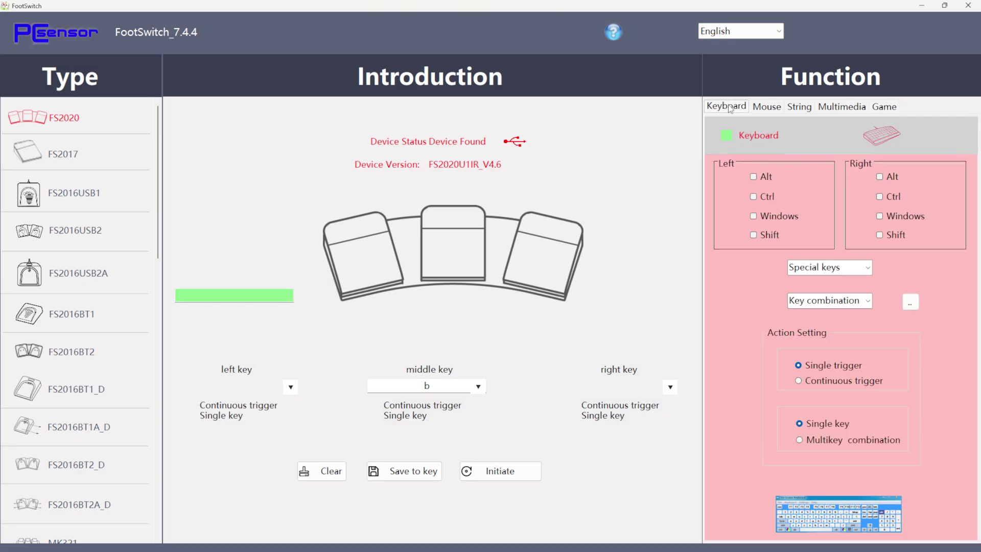
# Step: Restore and re-maximize the FootSwitch window, then bring Discord to the front
pyautogui.click(945, 6)
pyautogui.click(940, 45)
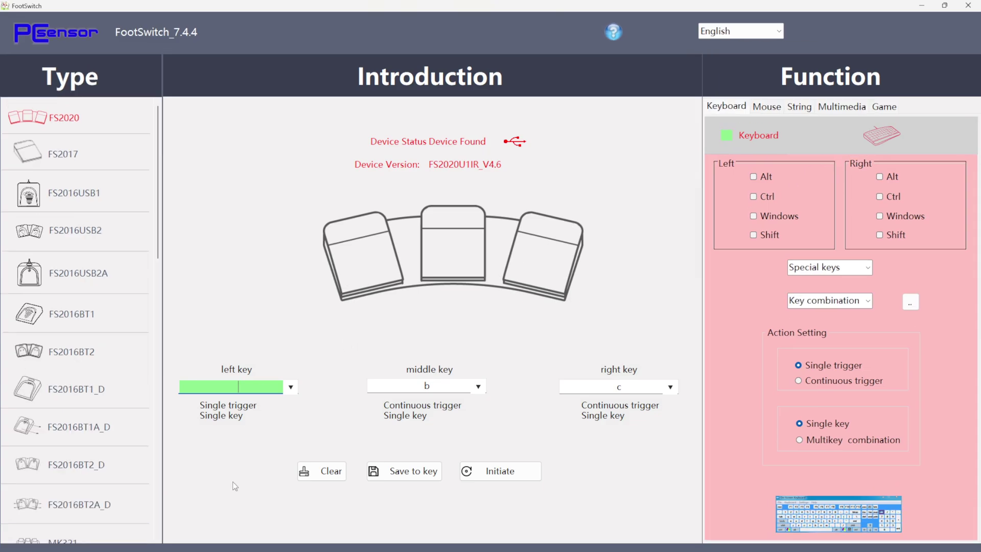
pyautogui.moveTo(239, 550)
pyautogui.click(377, 540)
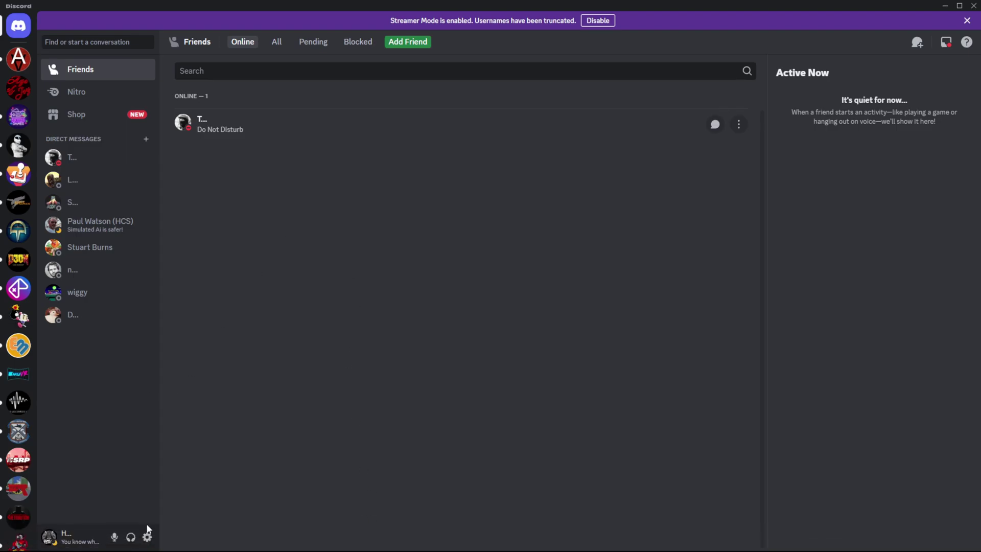
# Step: Confirm Discord's push-to-talk keybind in Voice & Video is RIGHT CTRL, then close the settings
pyautogui.click(148, 537)
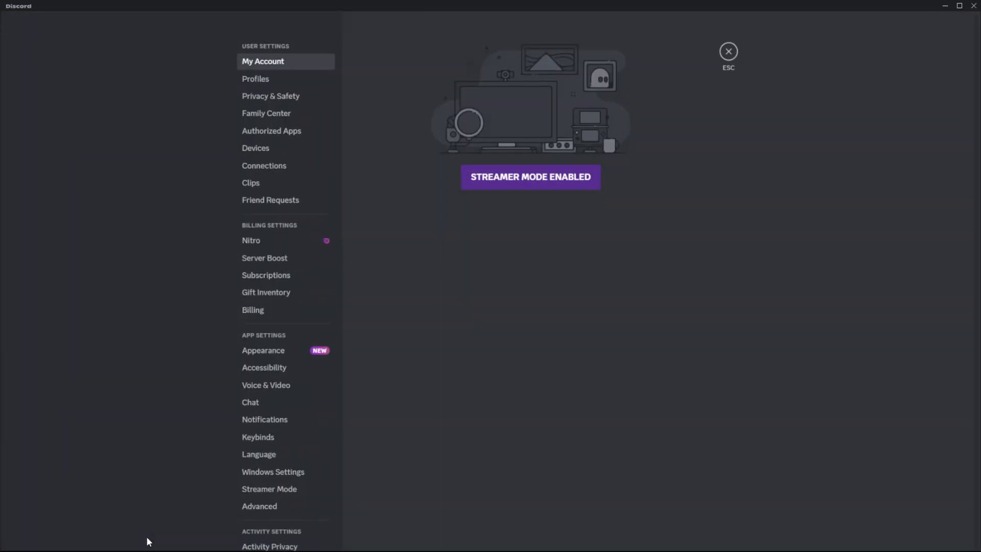
pyautogui.click(270, 386)
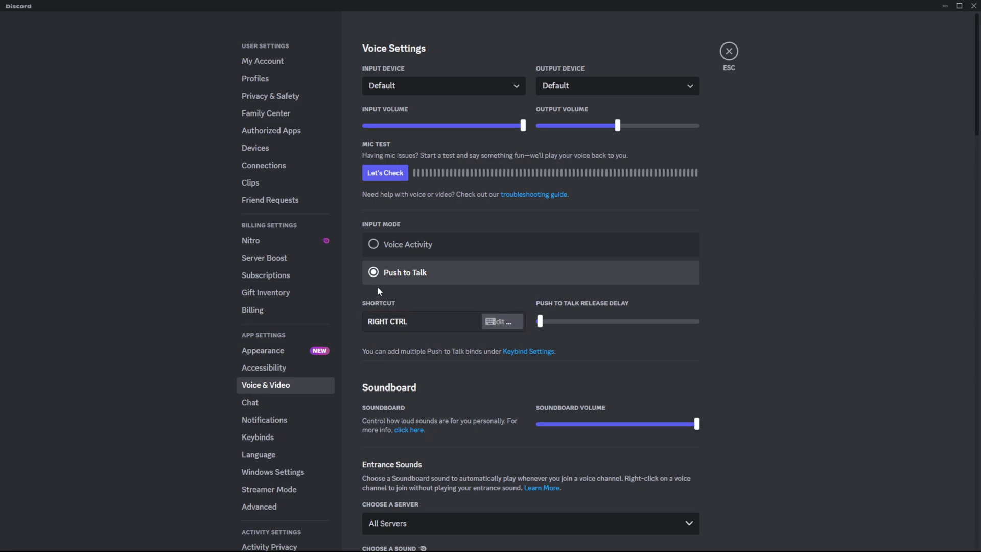
pyautogui.click(500, 322)
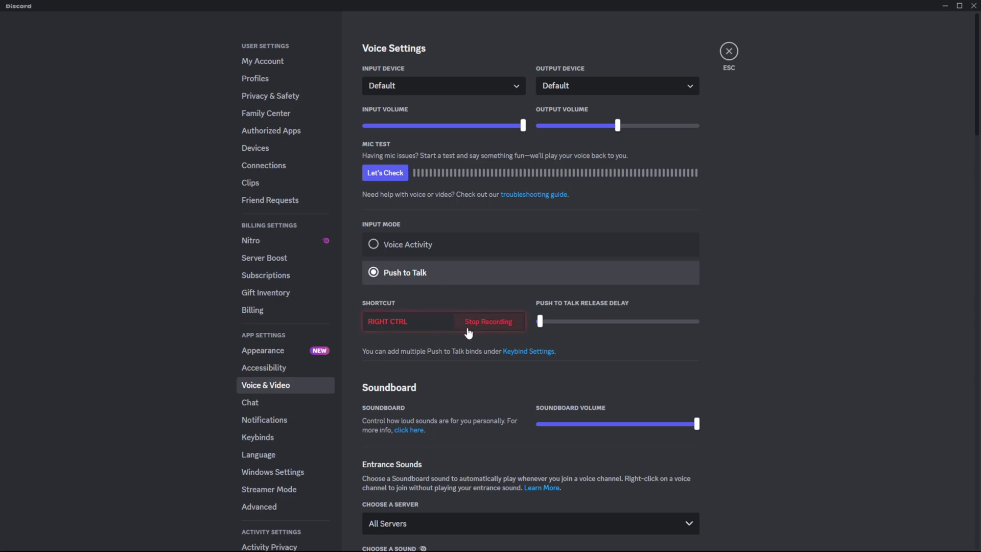
pyautogui.click(469, 330)
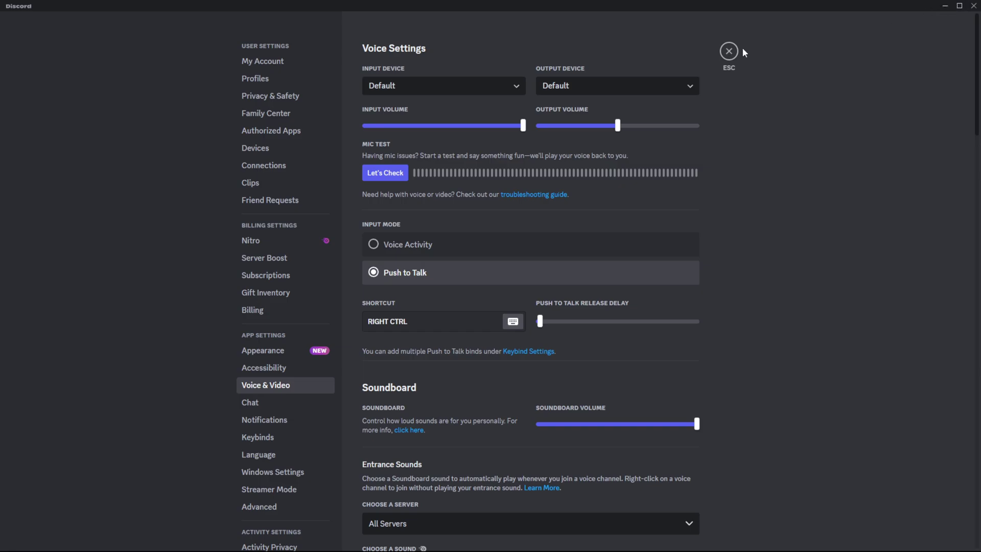
pyautogui.press('Escape')
# Step: Back in FootSwitch, map the middle pedal to RCtrl alone
pyautogui.click(946, 6)
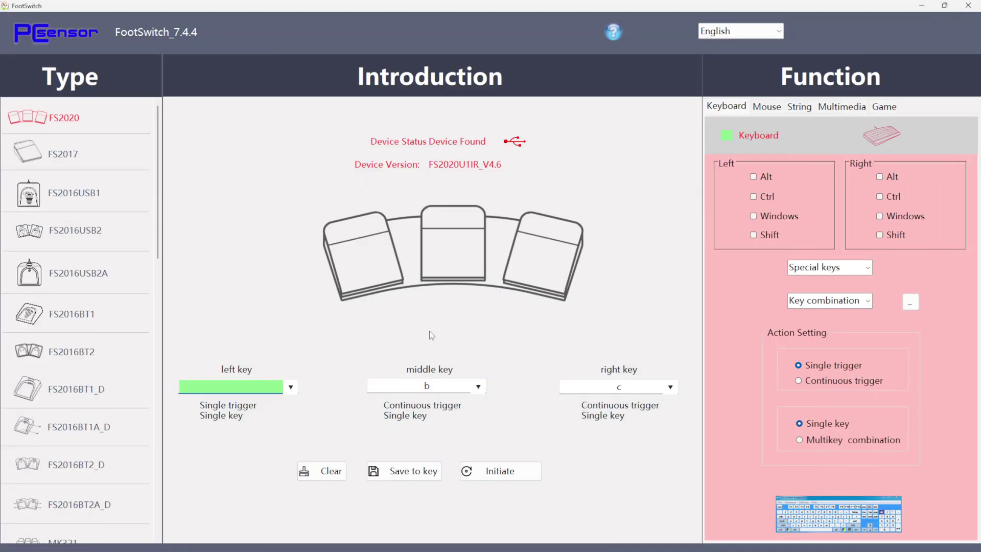
pyautogui.click(441, 387)
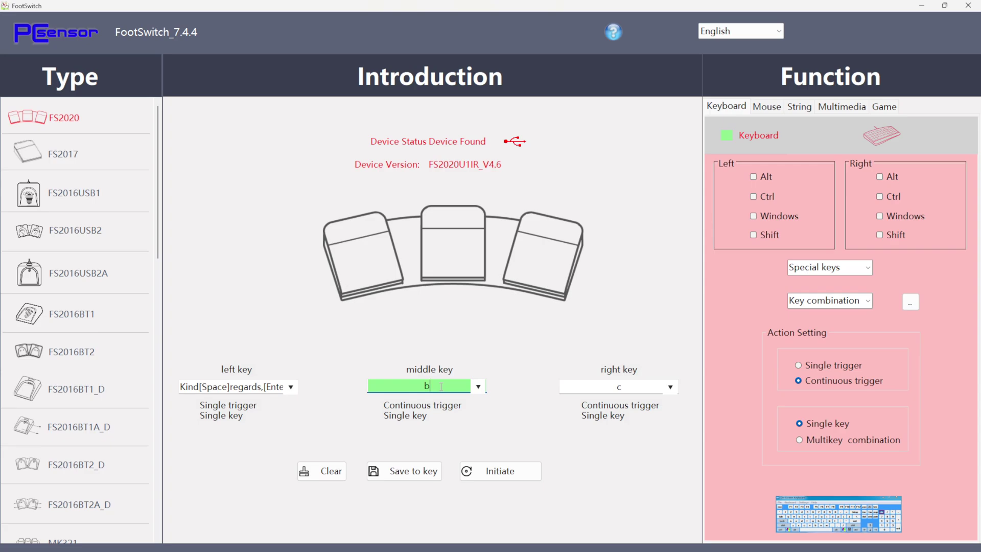
pyautogui.press('Control_R')
pyautogui.click(322, 471)
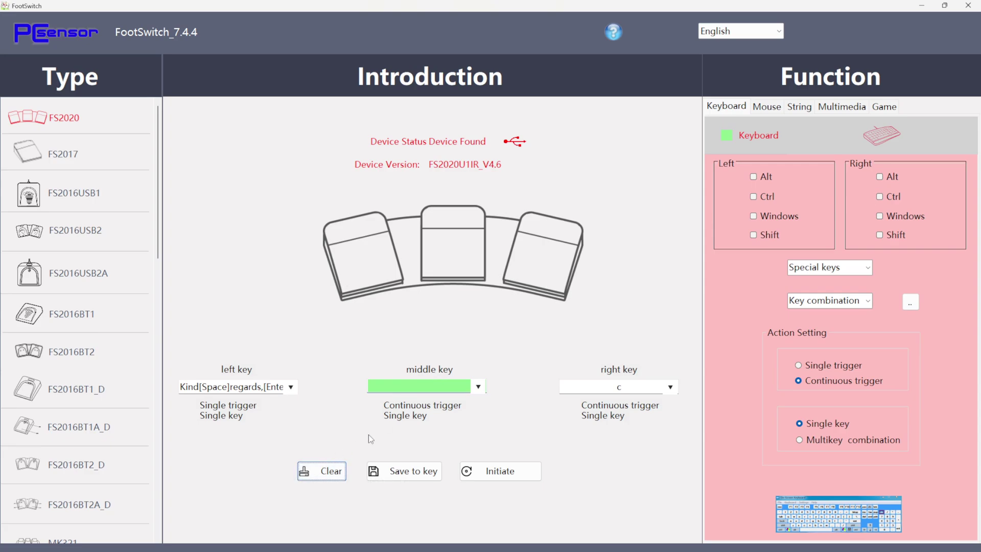
pyautogui.press('Control_R')
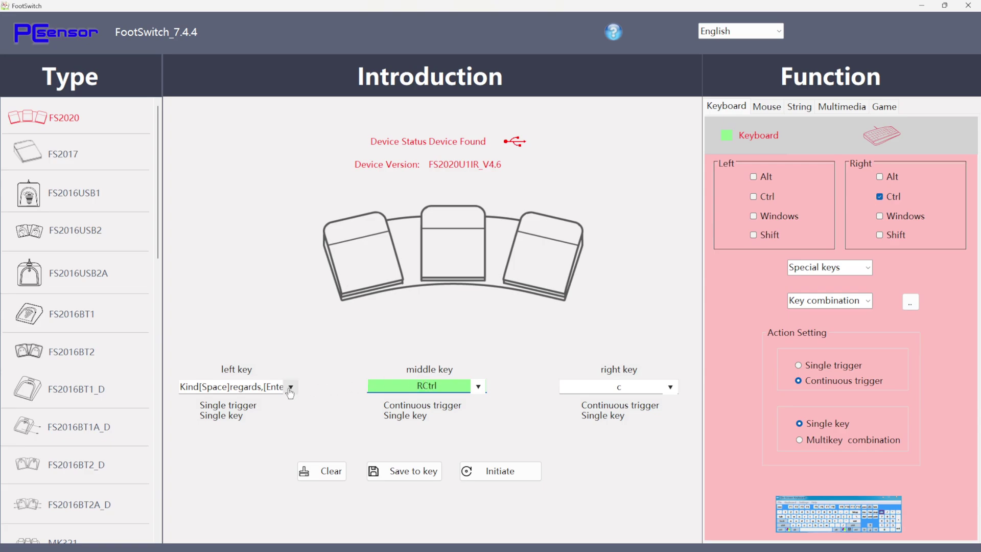
# Step: Set the left pedal to Continuous trigger and clear its text mapping
pyautogui.click(249, 387)
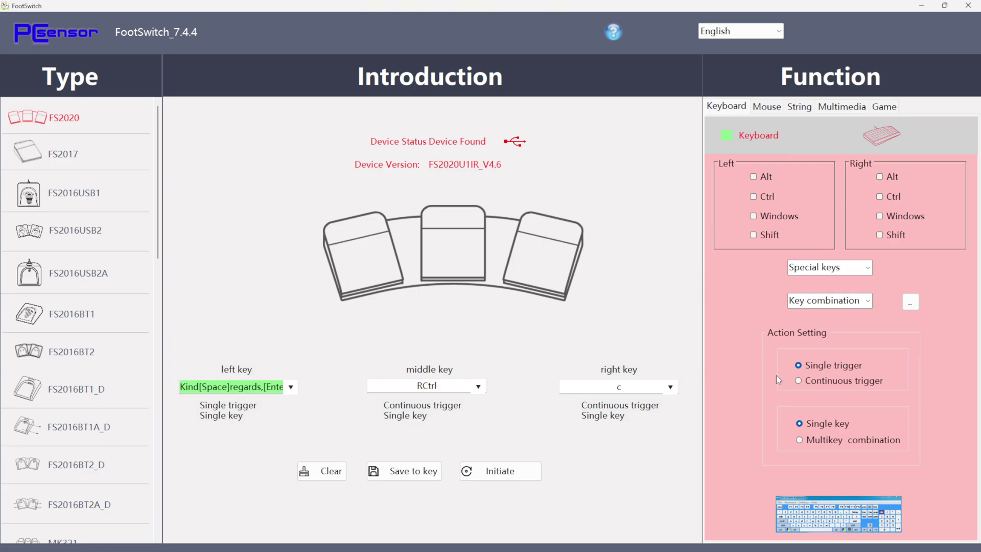
pyautogui.click(799, 382)
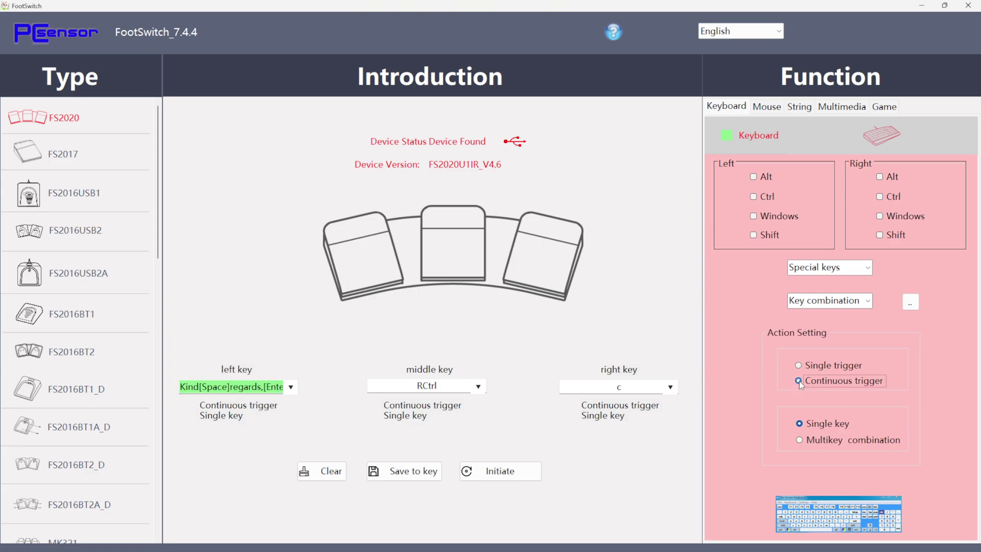
pyautogui.click(322, 471)
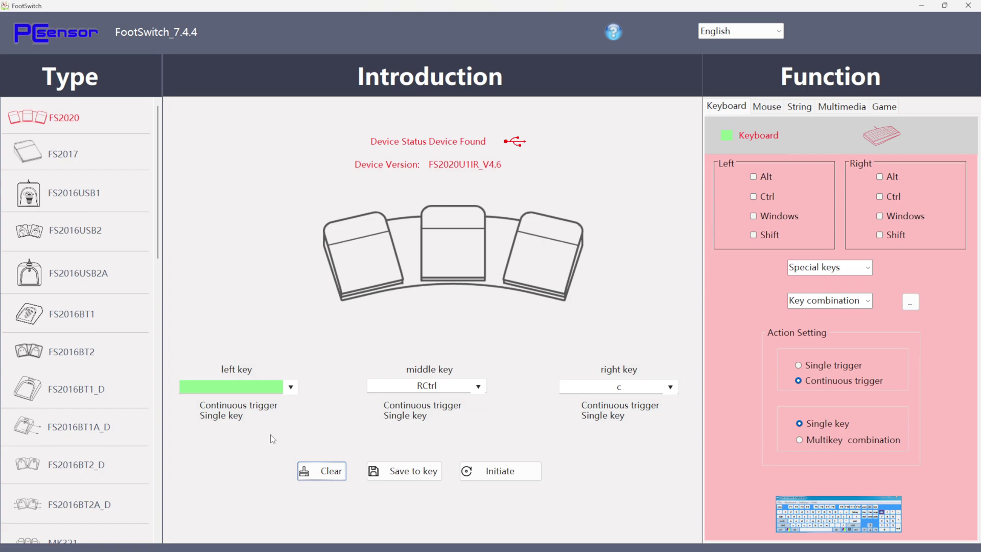
# Step: Map the left pedal to c and the right pedal to v, save to the device, and restore the window
pyautogui.click(250, 388)
pyautogui.write('c')
pyautogui.click(631, 388)
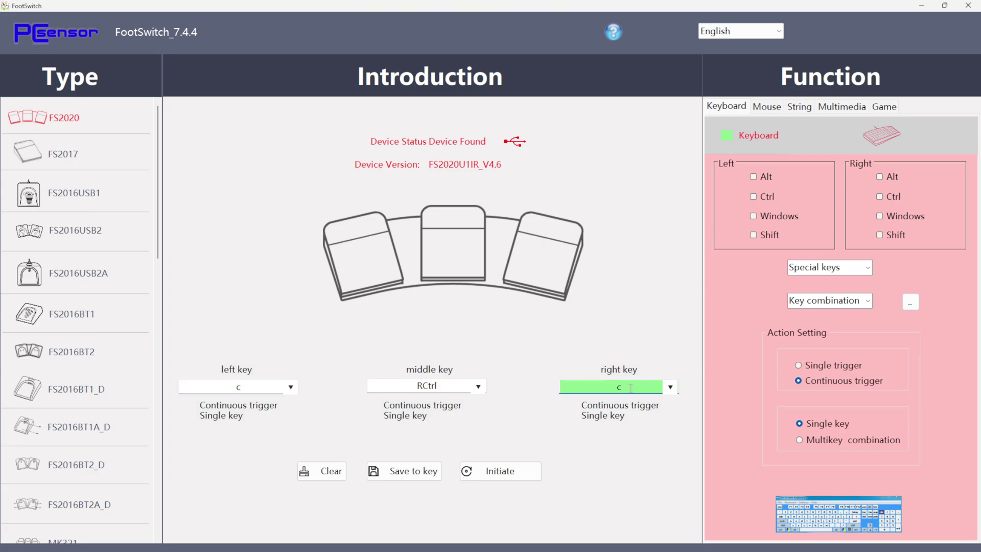
pyautogui.write('v')
pyautogui.click(426, 474)
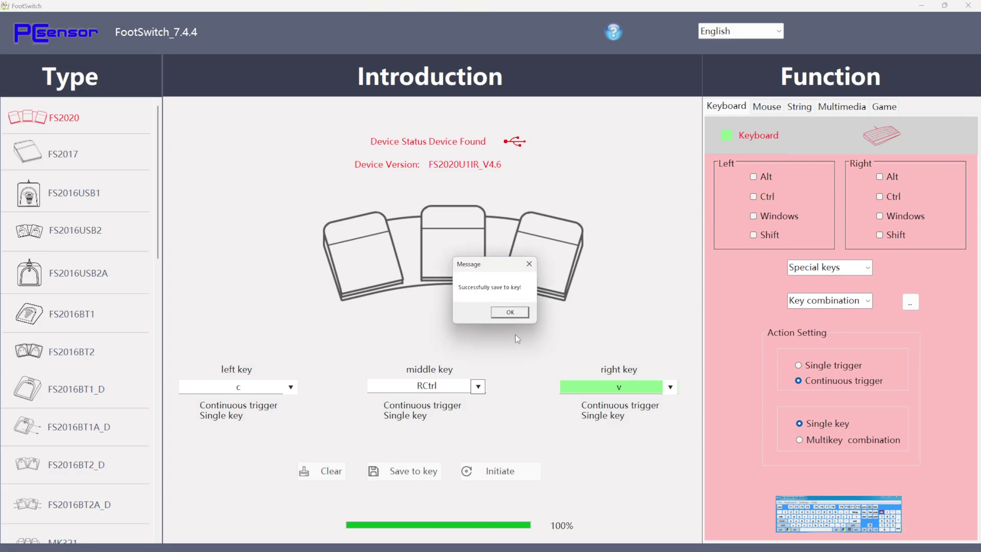
pyautogui.click(517, 315)
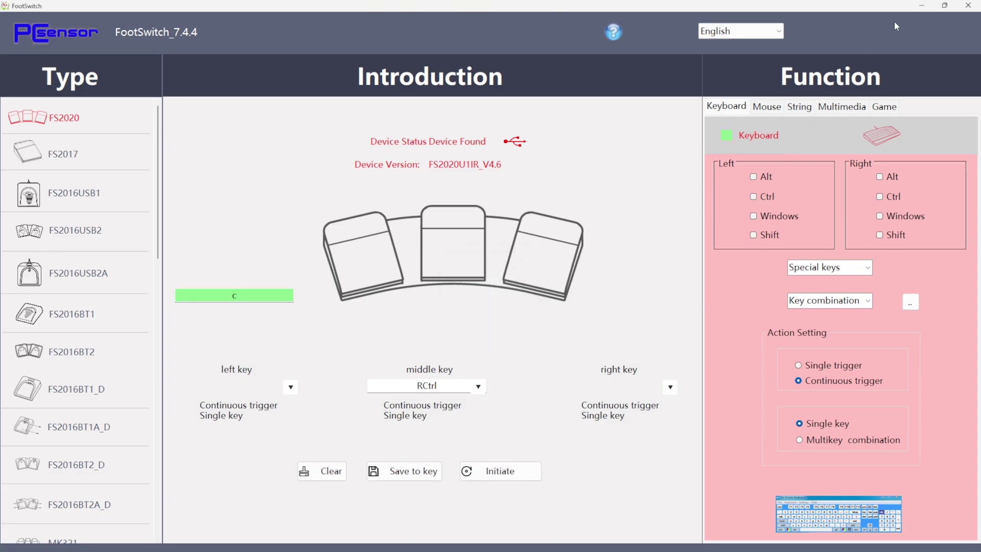
pyautogui.click(945, 8)
# Step: Enter q for the left pedal and e for the right, leaving RCtrl in the middle, and save to the device
pyautogui.click(945, 18)
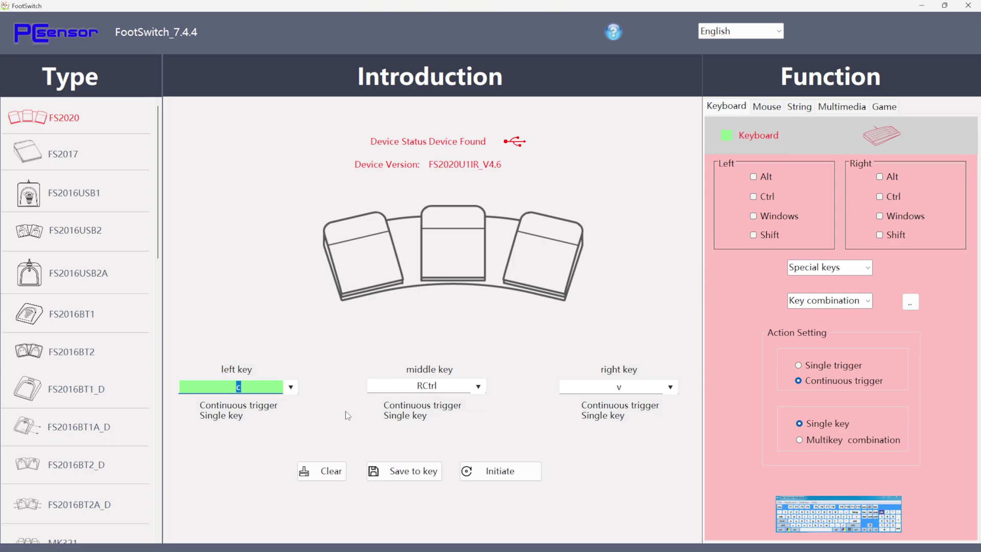
pyautogui.click(259, 386)
pyautogui.write('q')
pyautogui.click(640, 386)
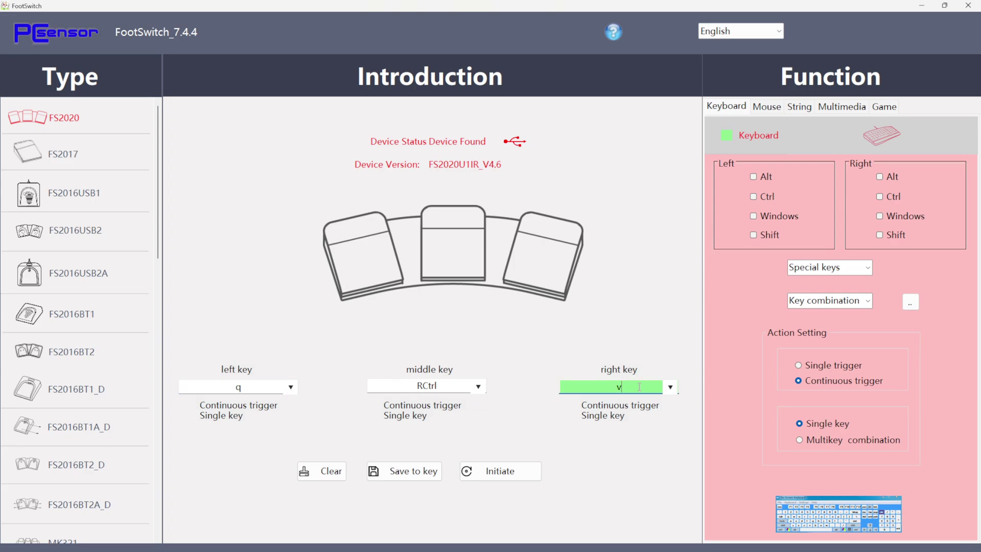
pyautogui.write('e')
pyautogui.click(417, 477)
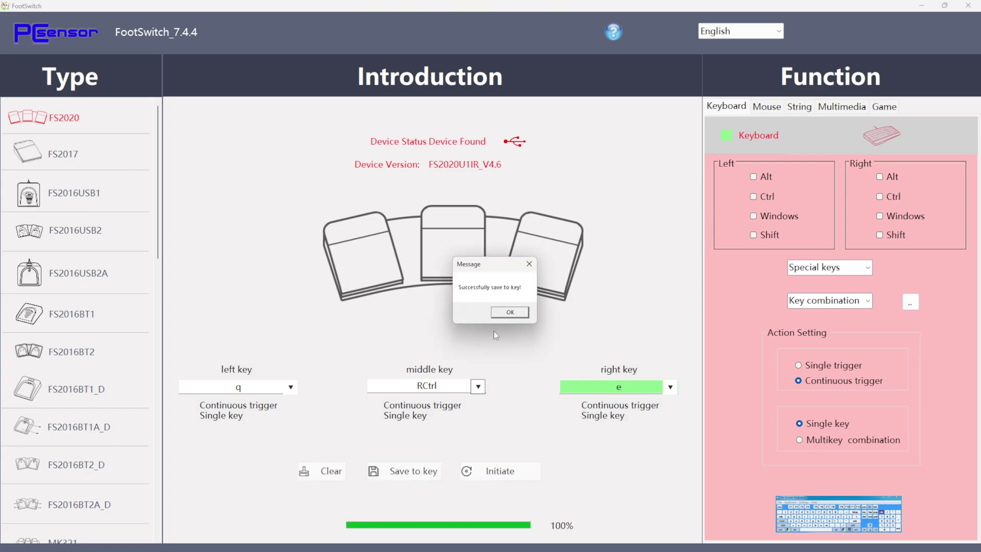
pyautogui.click(504, 310)
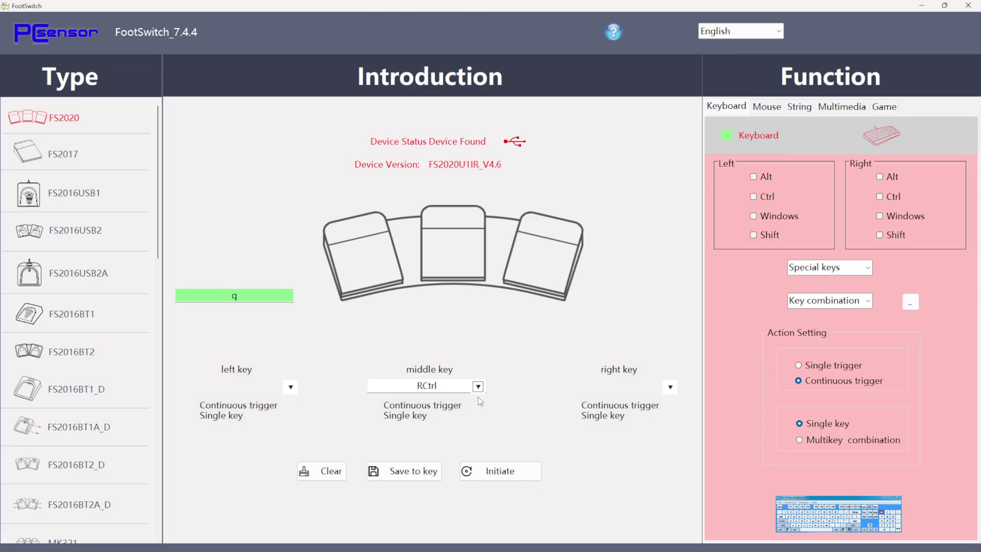
pyautogui.click(945, 5)
pyautogui.click(942, 34)
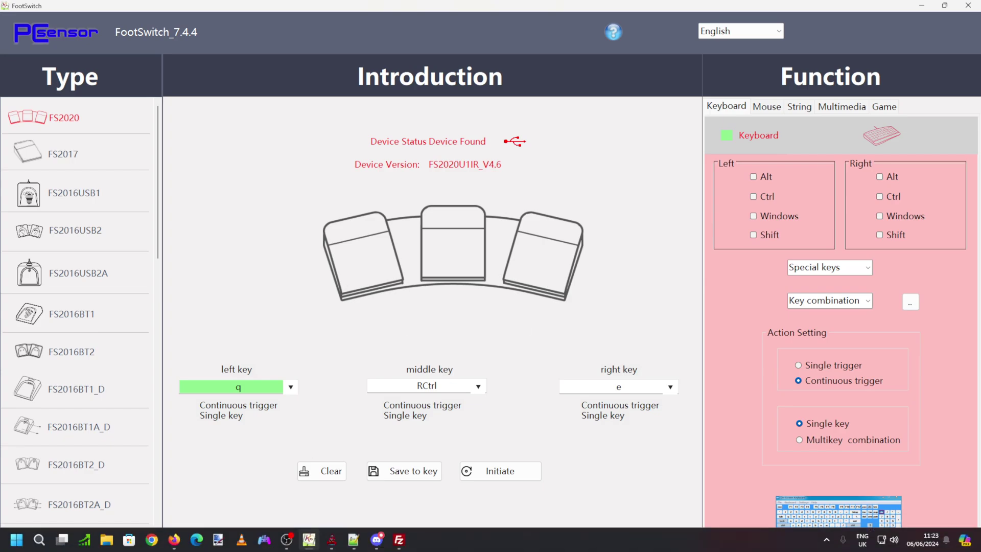
# Step: In FileZilla, quickconnect to host batocera as root on port 22 with the account password
pyautogui.moveTo(365, 547)
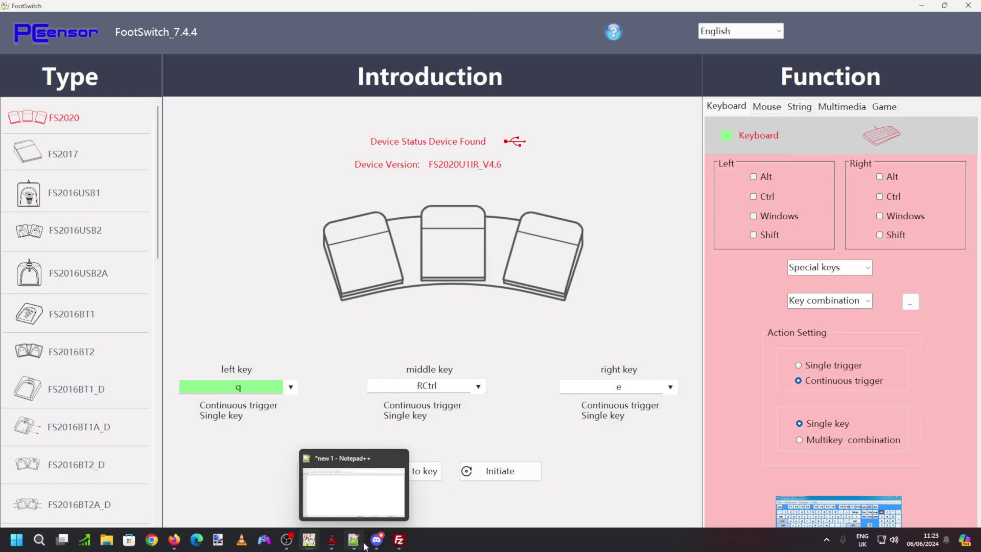
pyautogui.click(400, 539)
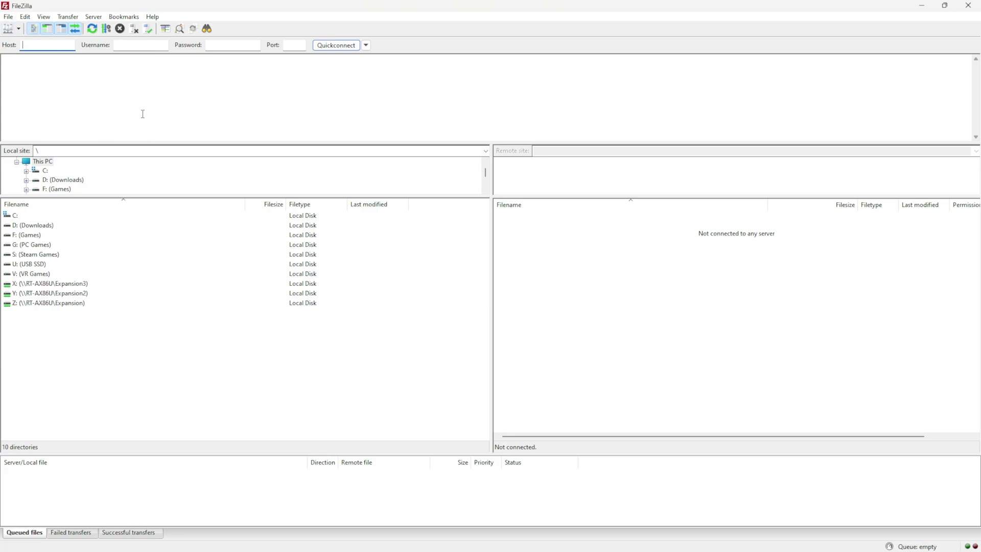
pyautogui.write('batocera')
pyautogui.click(131, 44)
pyautogui.write('root')
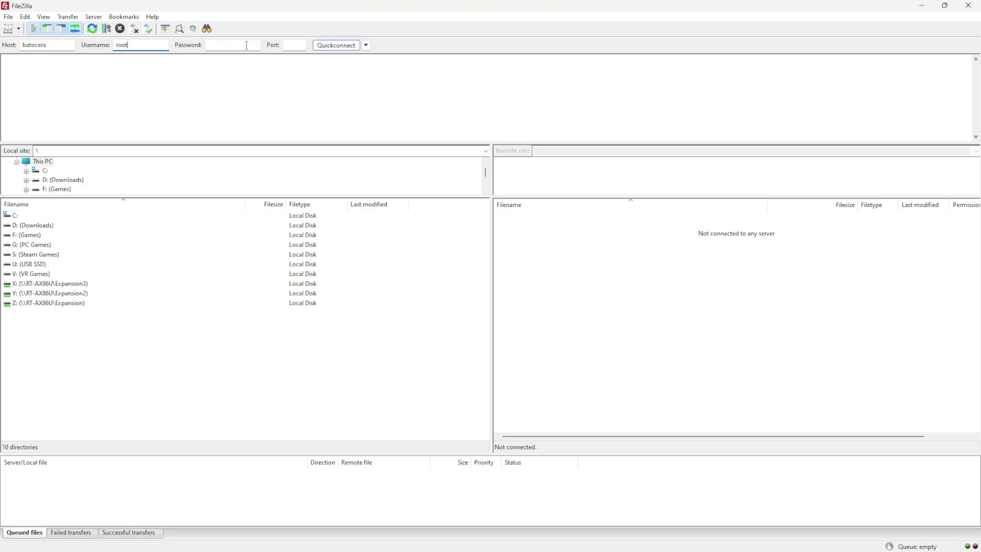
pyautogui.click(247, 45)
pyautogui.write('linux')
pyautogui.click(290, 45)
pyautogui.write('22')
pyautogui.click(349, 46)
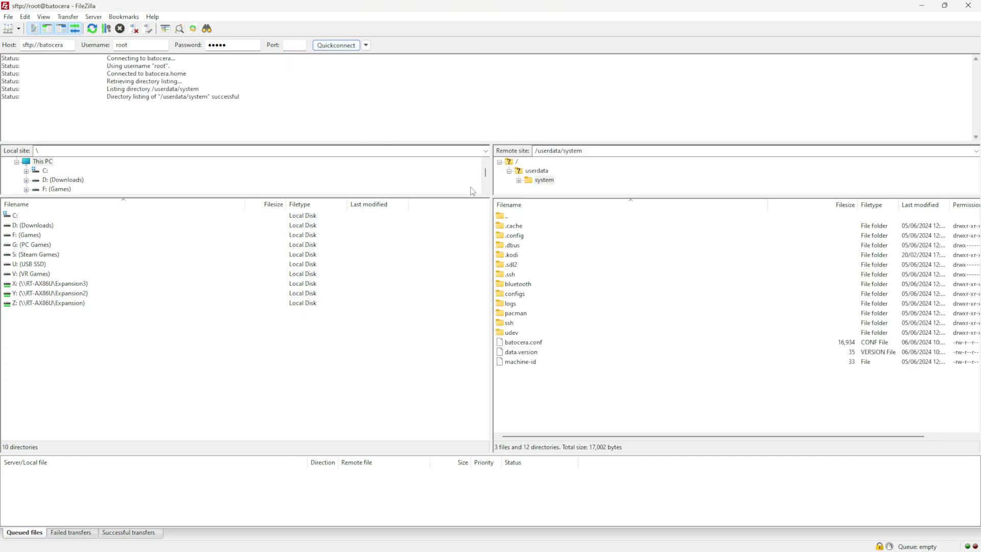
# Step: Open the remote batocera.conf in Notepad via View/Edit and maximize the editor
pyautogui.click(529, 346)
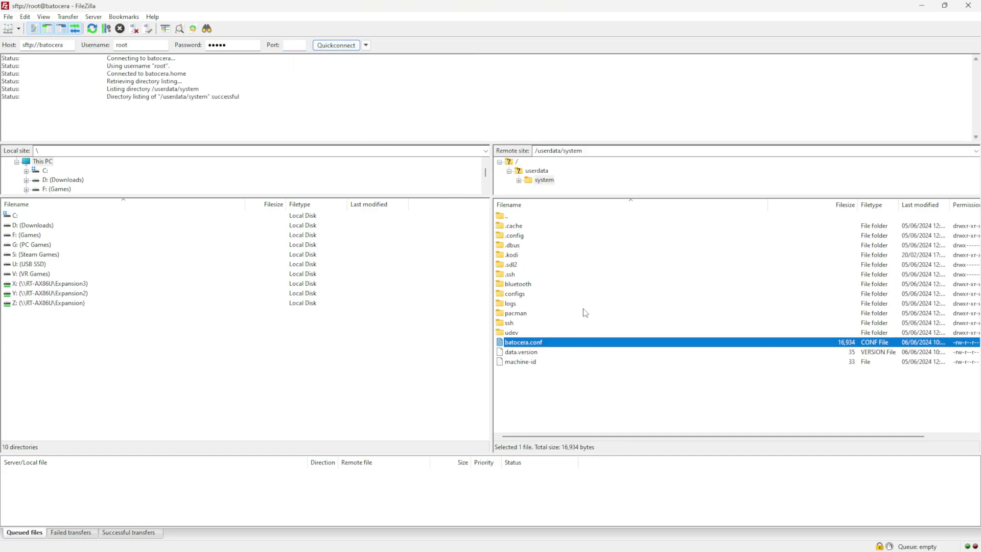
pyautogui.rightClick(545, 347)
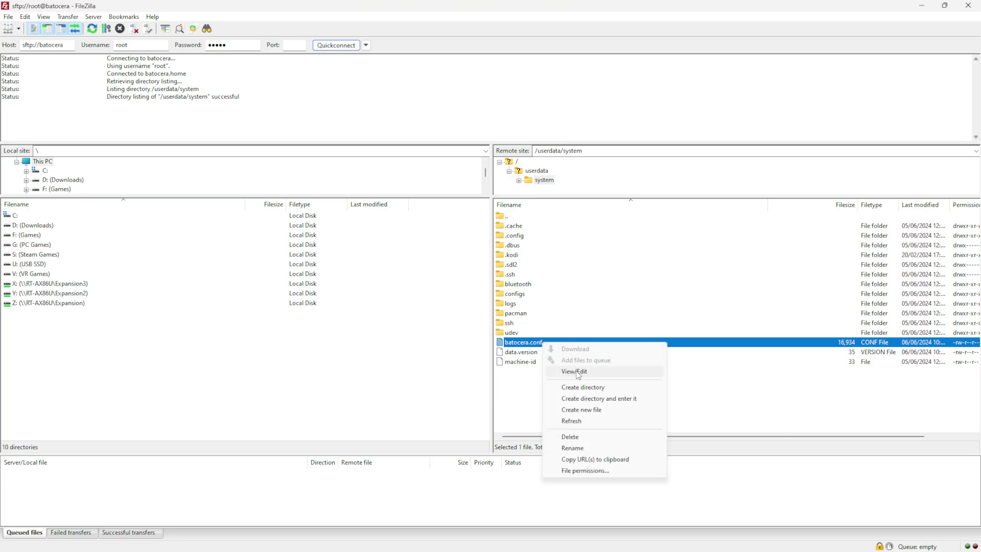
pyautogui.click(575, 372)
pyautogui.click(470, 195)
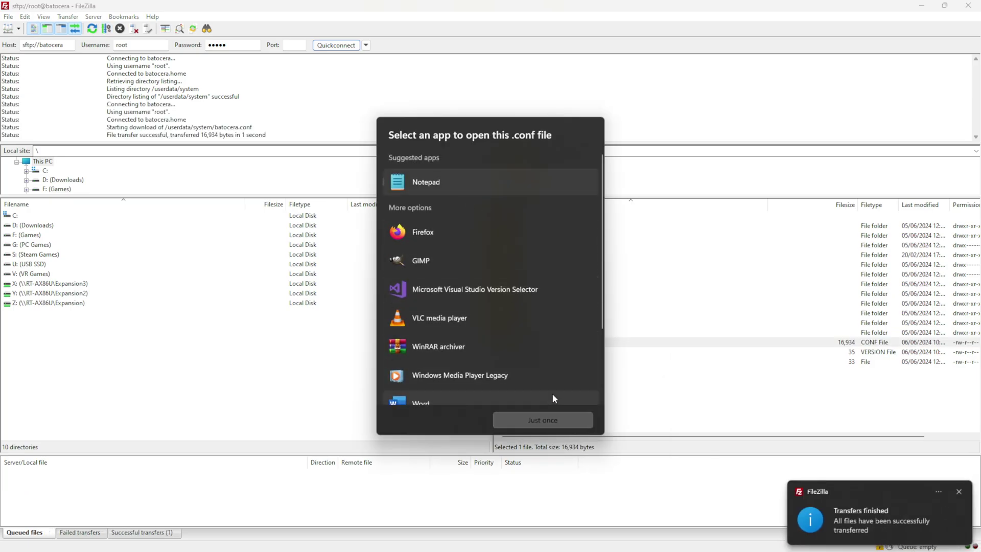
pyautogui.click(559, 423)
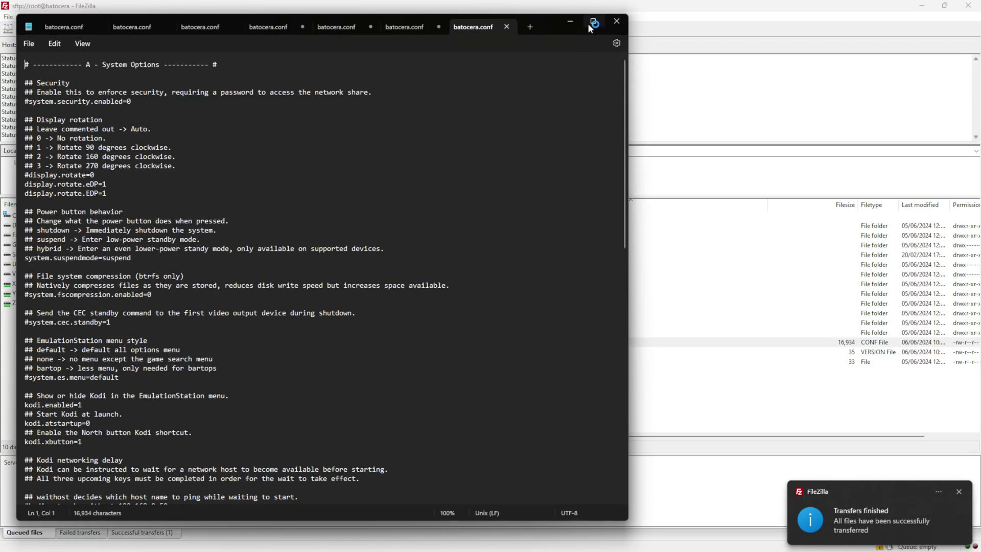
pyautogui.click(593, 21)
# Step: Change controllers.pedals1 from rctrl to q and add controllers.pedals2=e on the next line
pyautogui.scroll(-4, 192, 183)
pyautogui.scroll(-20, 193, 182)
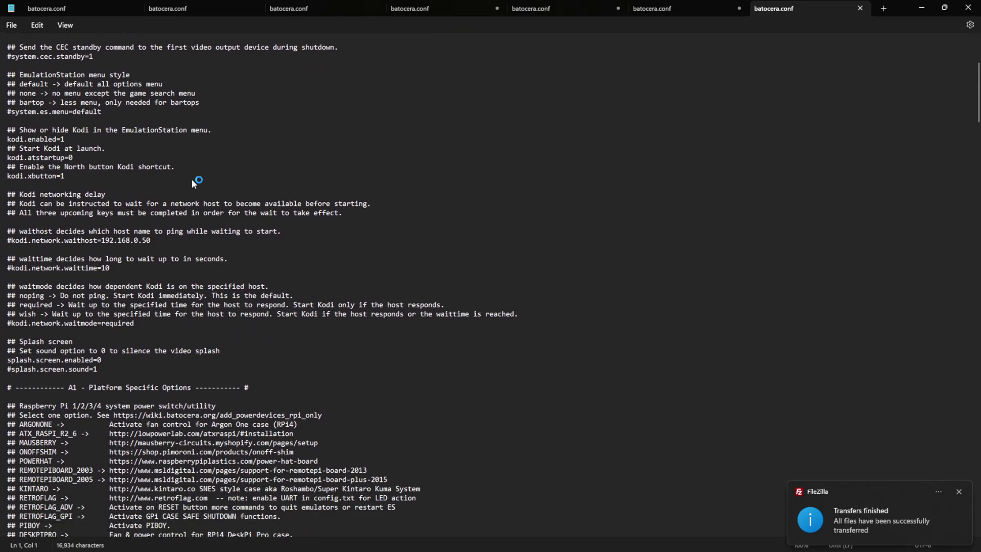
pyautogui.scroll(-10, 193, 182)
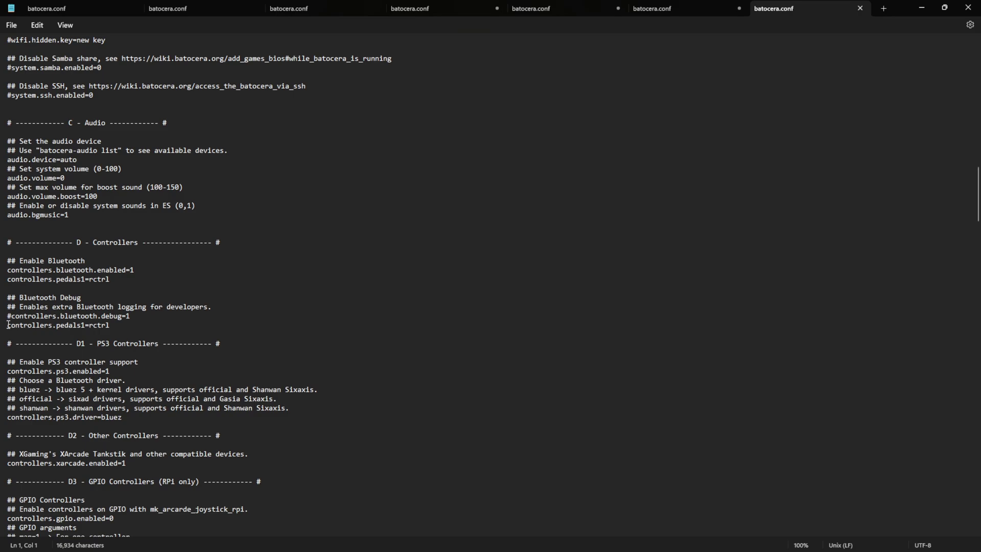
pyautogui.click(8, 325)
pyautogui.moveTo(8, 325); pyautogui.dragTo(109, 330)
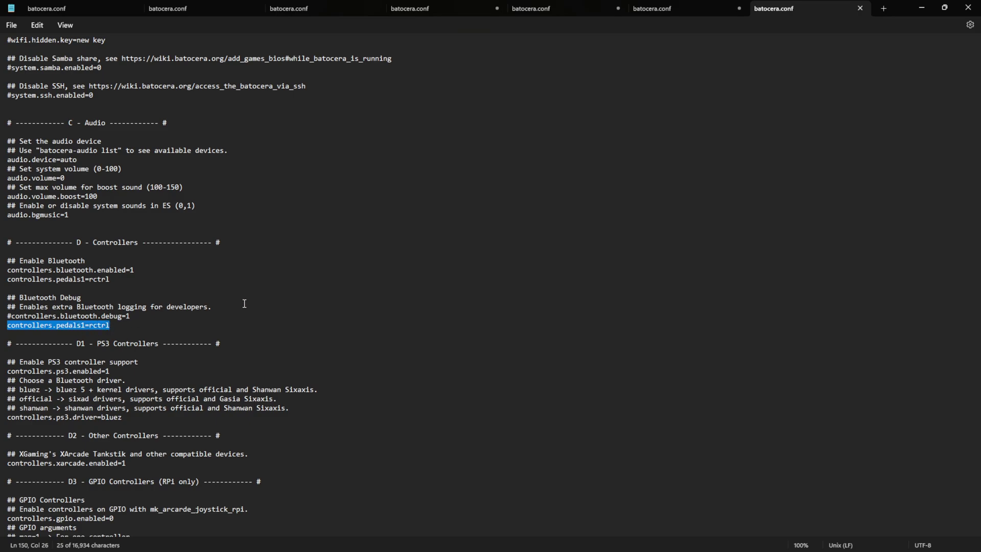
pyautogui.click(141, 328)
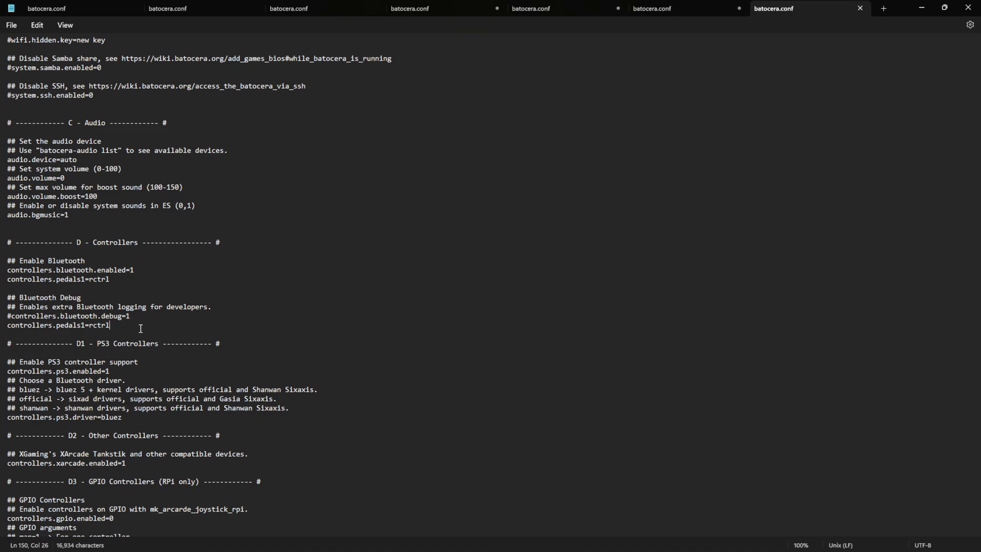
pyautogui.press('BackSpace')
pyautogui.press('BackSpace')
pyautogui.press('BackSpace')
pyautogui.press('BackSpace')
pyautogui.press('BackSpace')
pyautogui.write('q')
pyautogui.press('Return')
pyautogui.write('c')
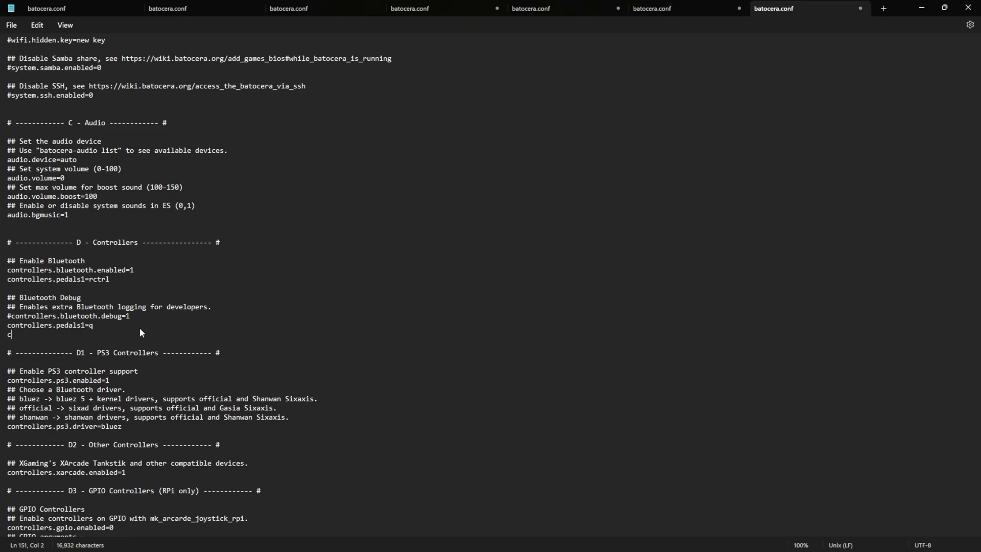
pyautogui.write('ontrollers.pedals2=e')
# Step: Save batocera.conf, close Notepad, and confirm uploading the changed file back to the server
pyautogui.click(11, 25)
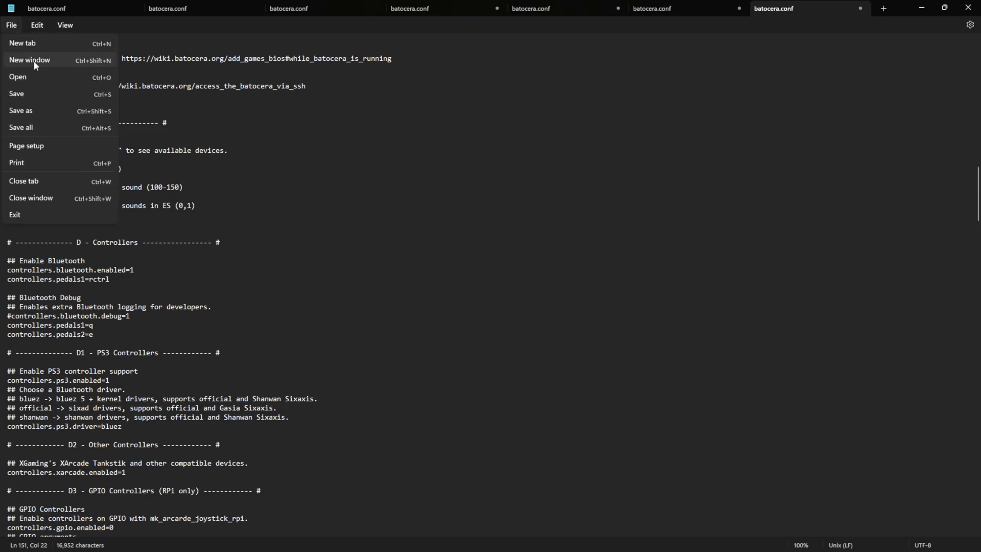
pyautogui.click(41, 97)
pyautogui.click(969, 7)
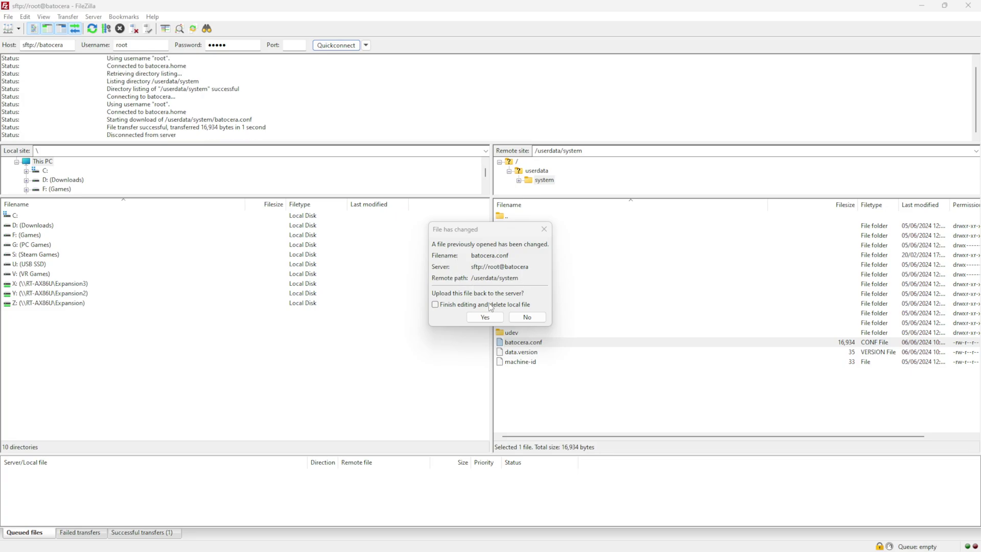
pyautogui.click(485, 318)
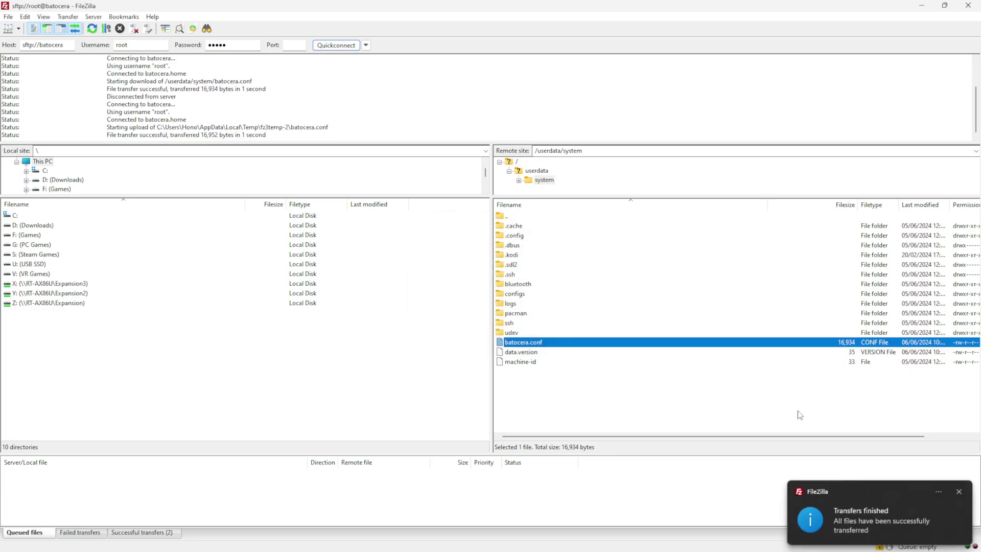
pyautogui.click(959, 493)
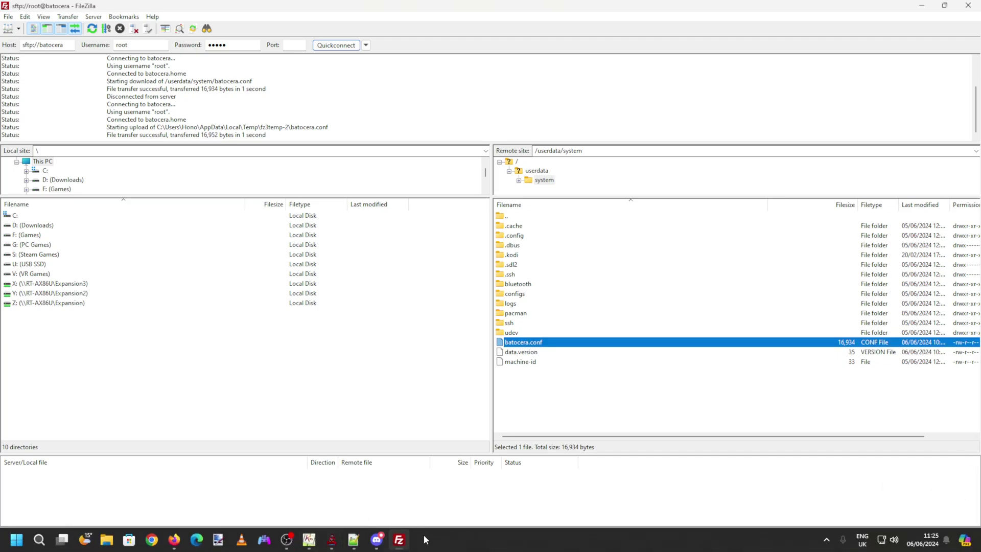
# Step: Bring up TeknoParrot and open the Controller Setup for Time Crisis 5
pyautogui.click(332, 543)
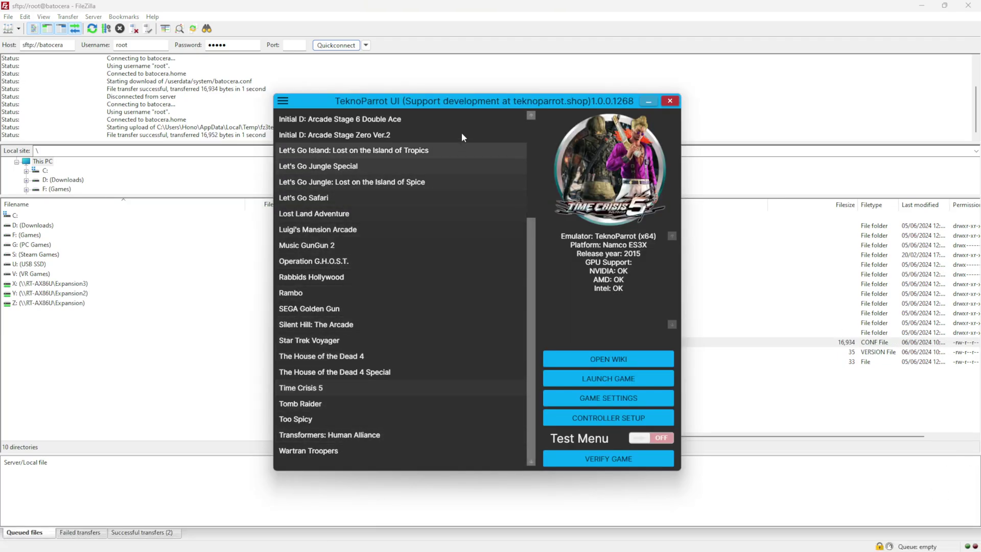
pyautogui.moveTo(472, 105); pyautogui.dragTo(466, 106)
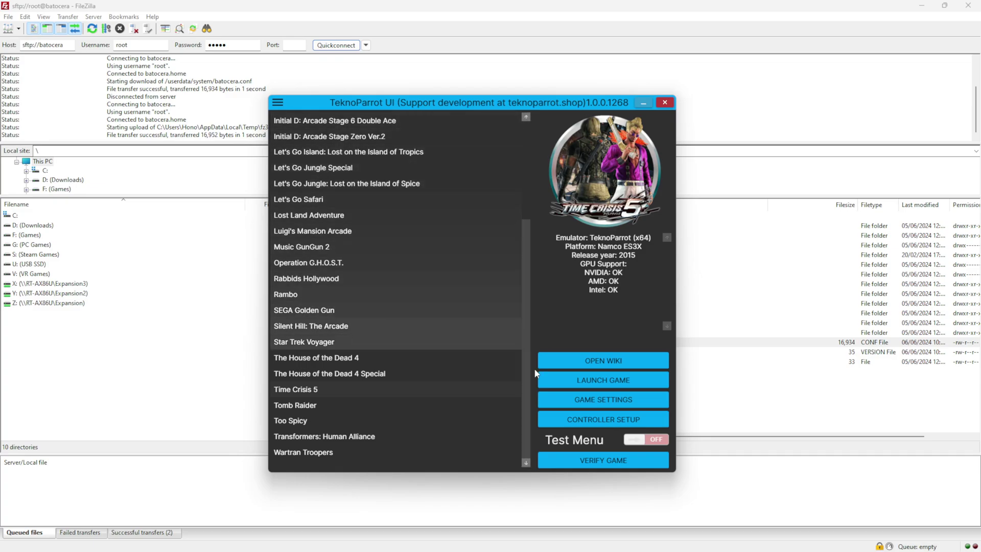
pyautogui.click(575, 420)
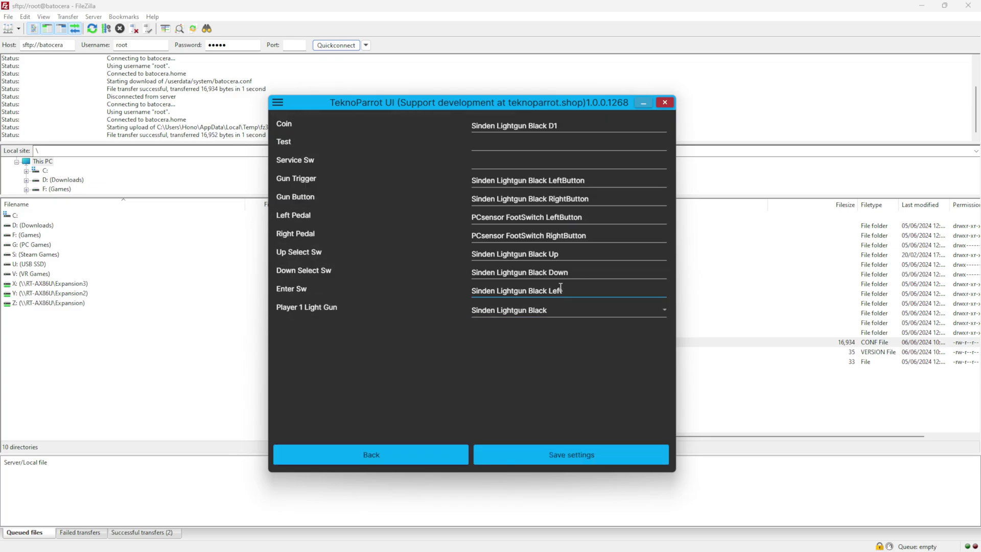
pyautogui.click(541, 236)
pyautogui.click(557, 178)
pyautogui.click(591, 219)
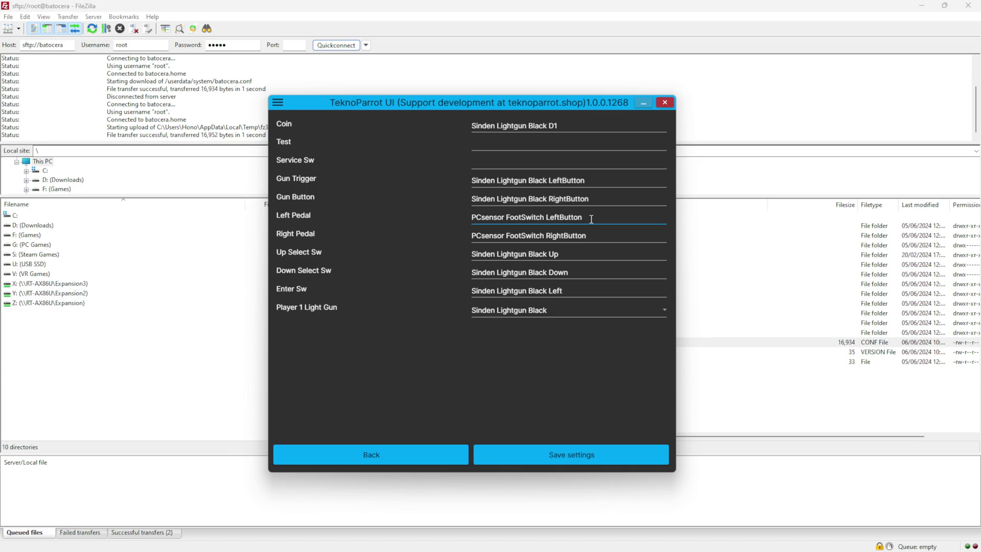